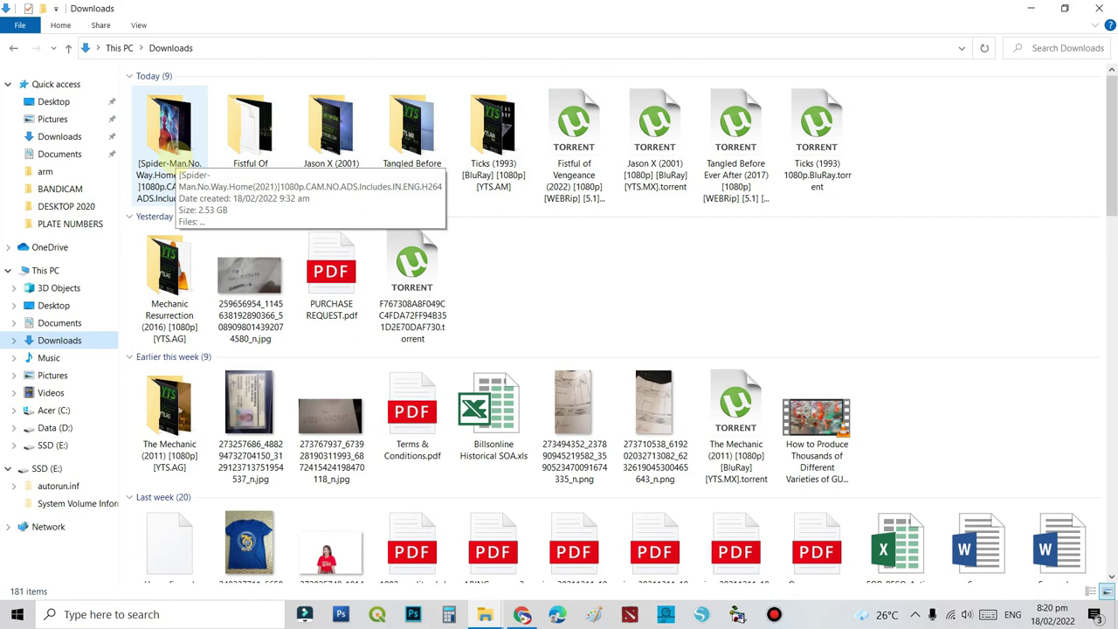
Step: Select the Spider-Man No Way Home, Fistful Of Vengeance, Jason X, Tangled Before Ever After and Ticks movie folders in Downloads
{"action": "left_click", "coordinate": [176, 153]}
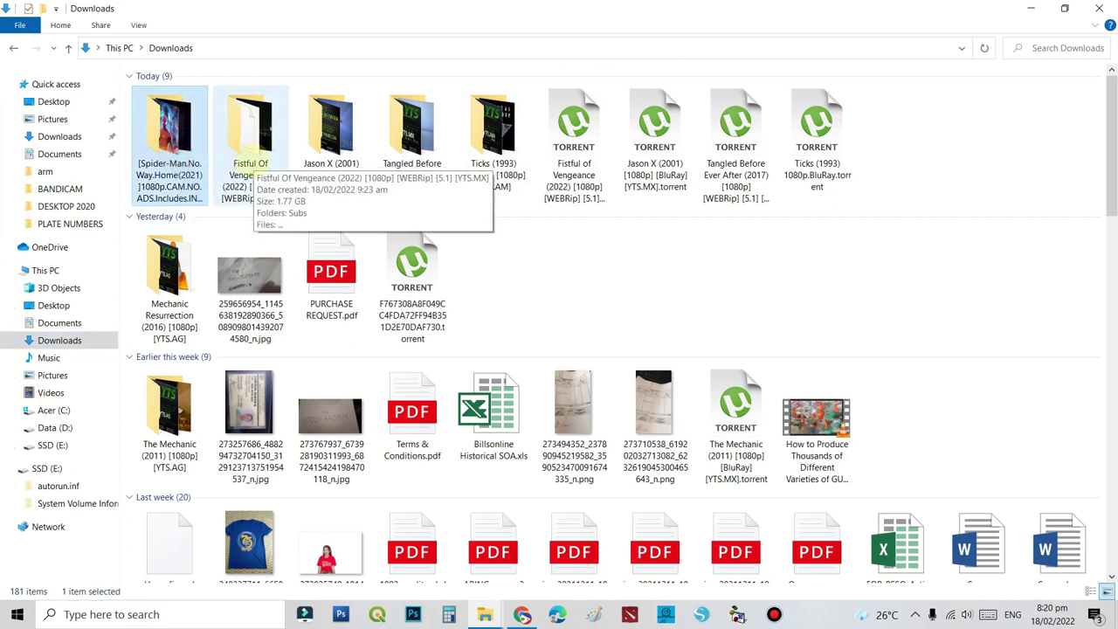
{"action": "left_click", "coordinate": [243, 157], "text": "ctrl"}
{"action": "left_click", "coordinate": [323, 144], "text": "ctrl"}
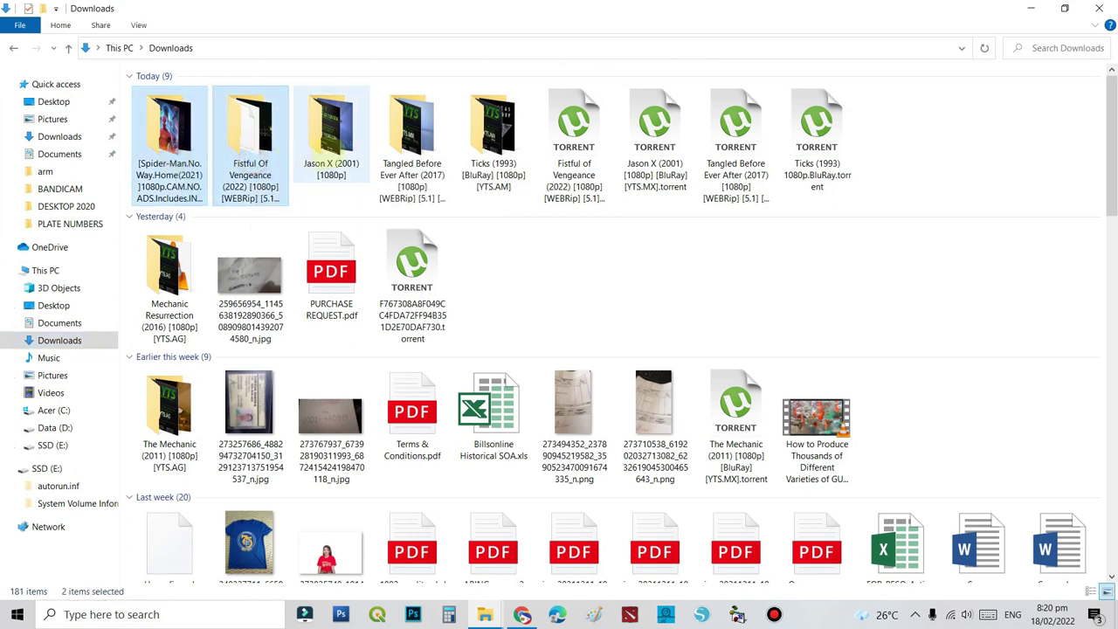
{"action": "left_click", "coordinate": [407, 137], "text": "ctrl"}
{"action": "left_click", "coordinate": [479, 140], "text": "ctrl"}
Step: Check the combined size of the five selected movie folders in their properties, and close the properties window
{"action": "right_click", "coordinate": [492, 137]}
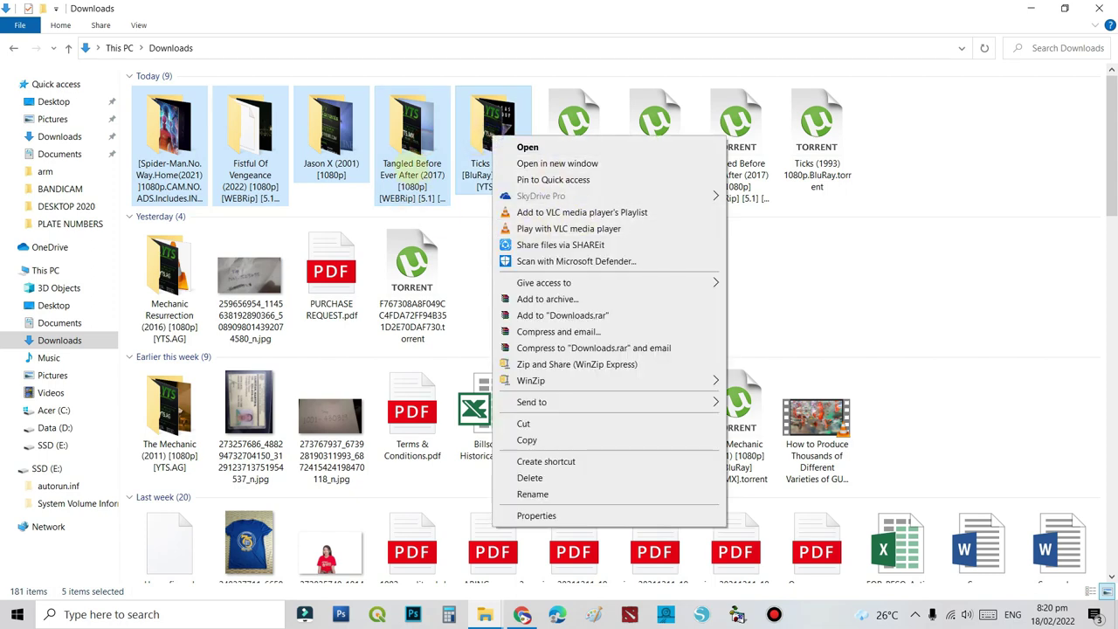
{"action": "right_click", "coordinate": [411, 163]}
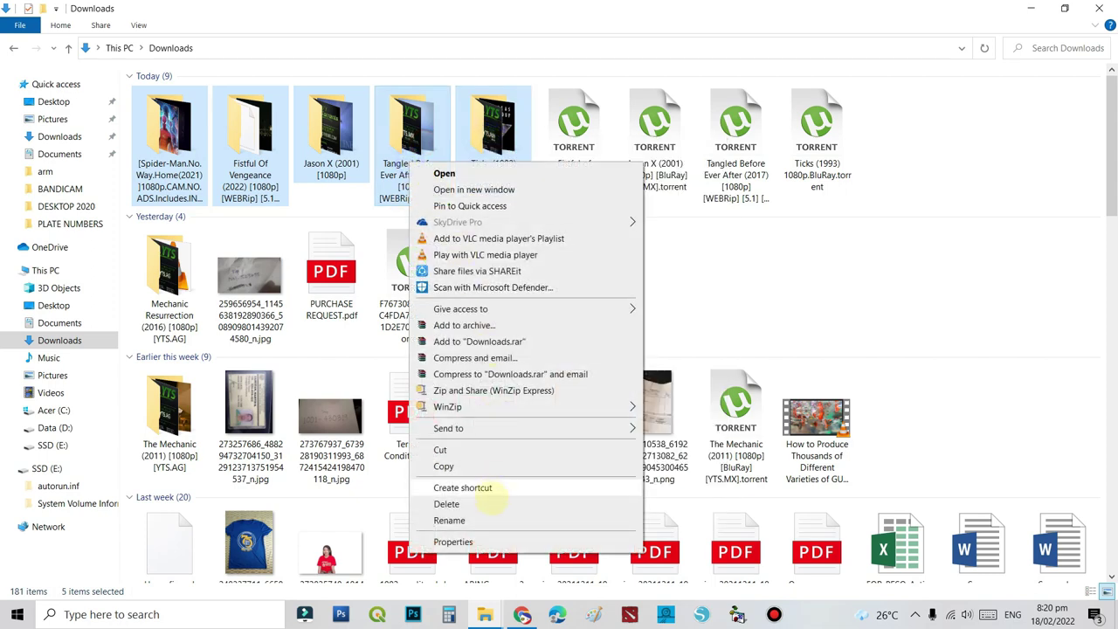
{"action": "left_click", "coordinate": [492, 542]}
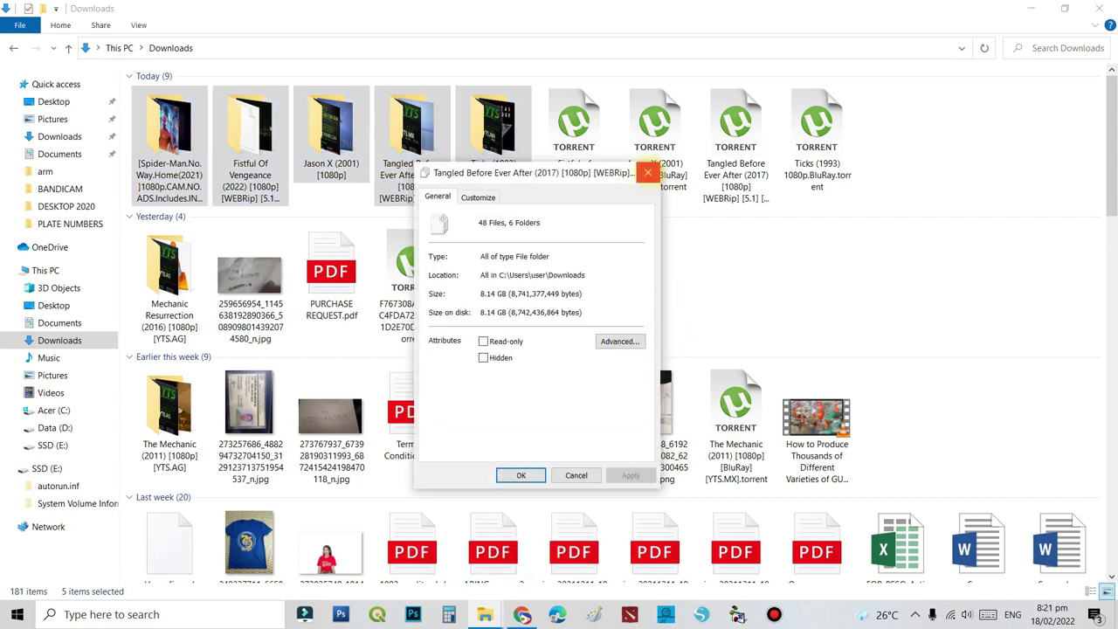
{"action": "left_click", "coordinate": [649, 172]}
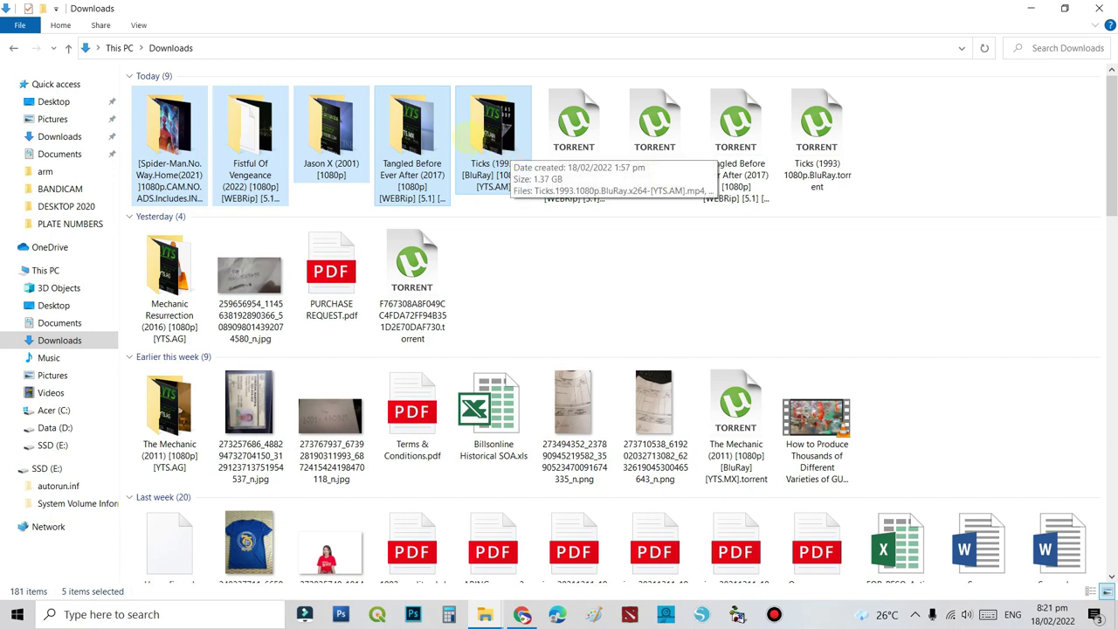
Step: Copy the five selected movie folders from Downloads and paste them into the root of the SSD (E:) drive
{"action": "right_click", "coordinate": [500, 138]}
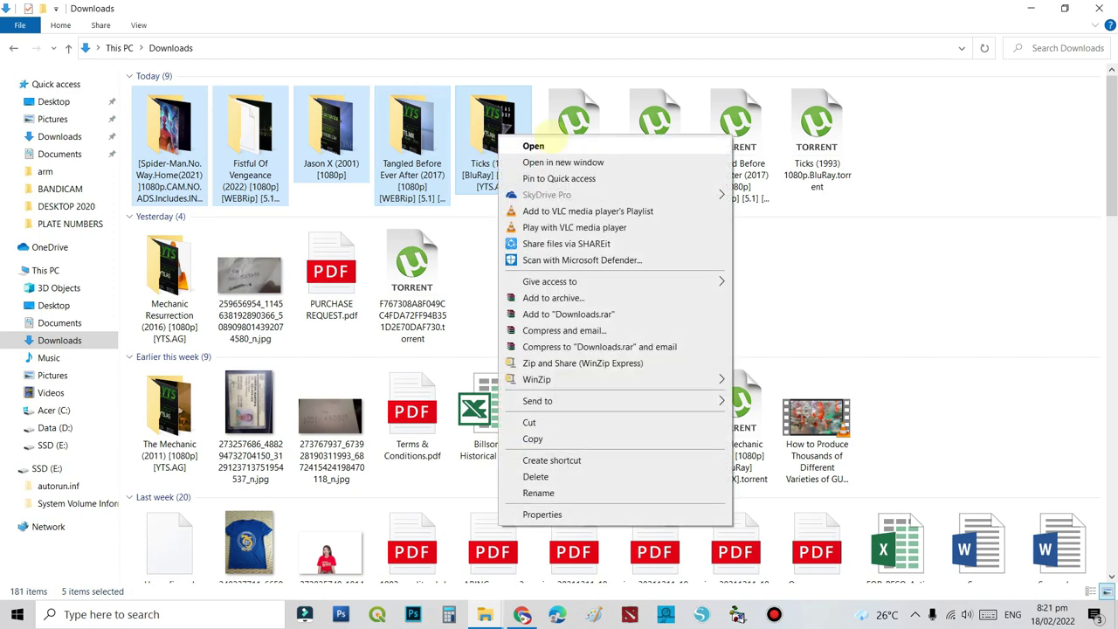
{"action": "left_click", "coordinate": [594, 439]}
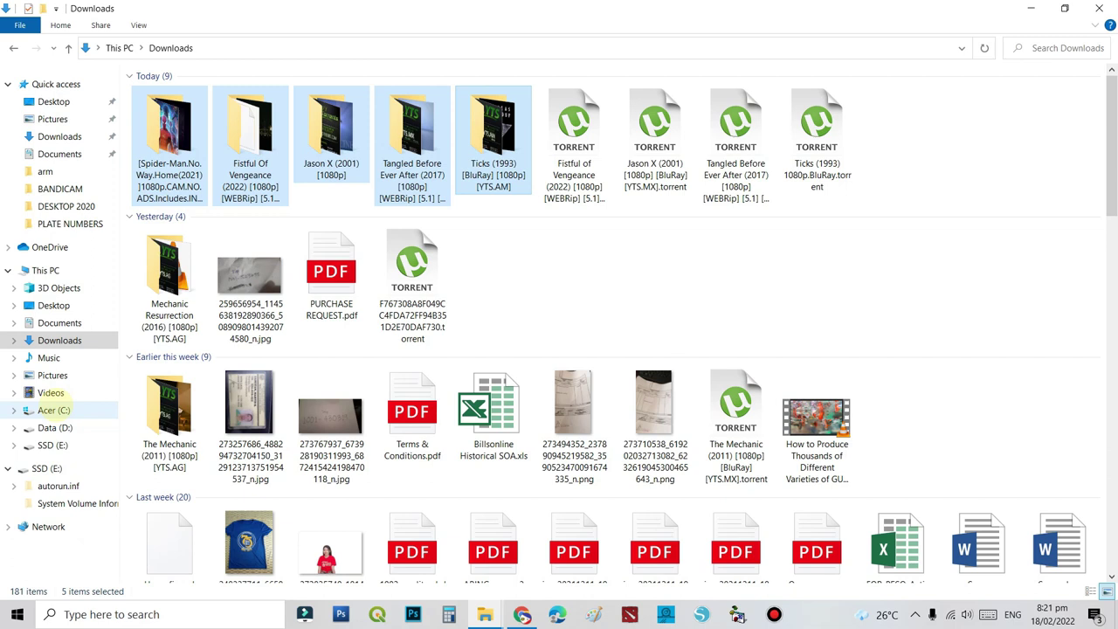
{"action": "left_click", "coordinate": [52, 445]}
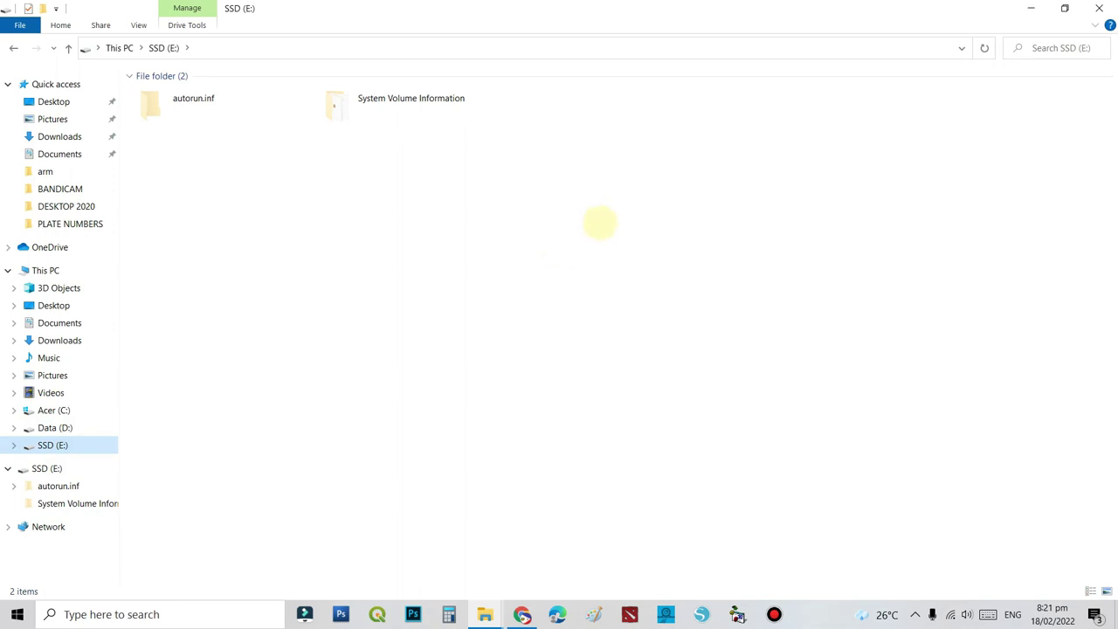
{"action": "right_click", "coordinate": [602, 219]}
{"action": "left_click", "coordinate": [642, 325]}
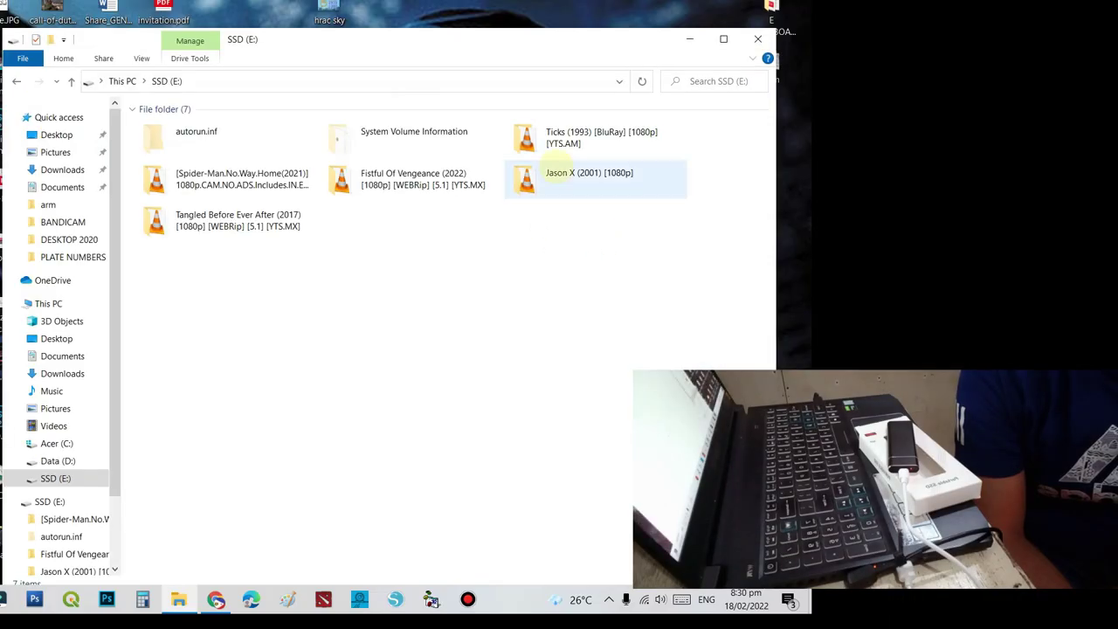
Step: Move the SSD (E:) window out of the way and safely eject the portable SSD from the computer
{"action": "left_click_drag", "start_coordinate": [583, 37], "coordinate": [321, 9]}
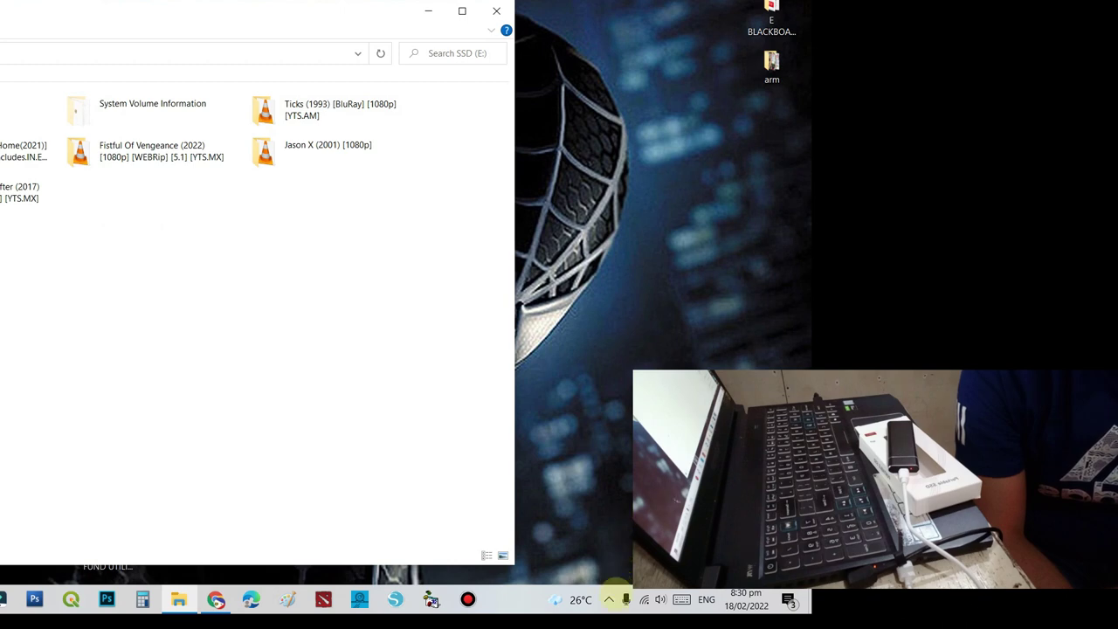
{"action": "left_click", "coordinate": [609, 599]}
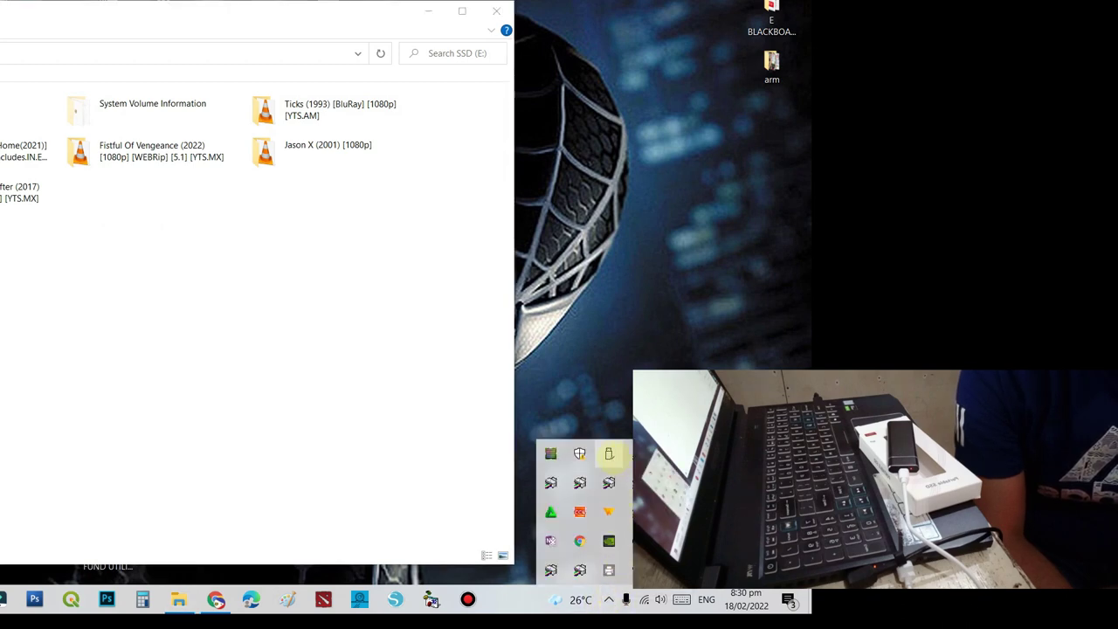
{"action": "left_click", "coordinate": [609, 454]}
{"action": "left_click", "coordinate": [621, 485]}
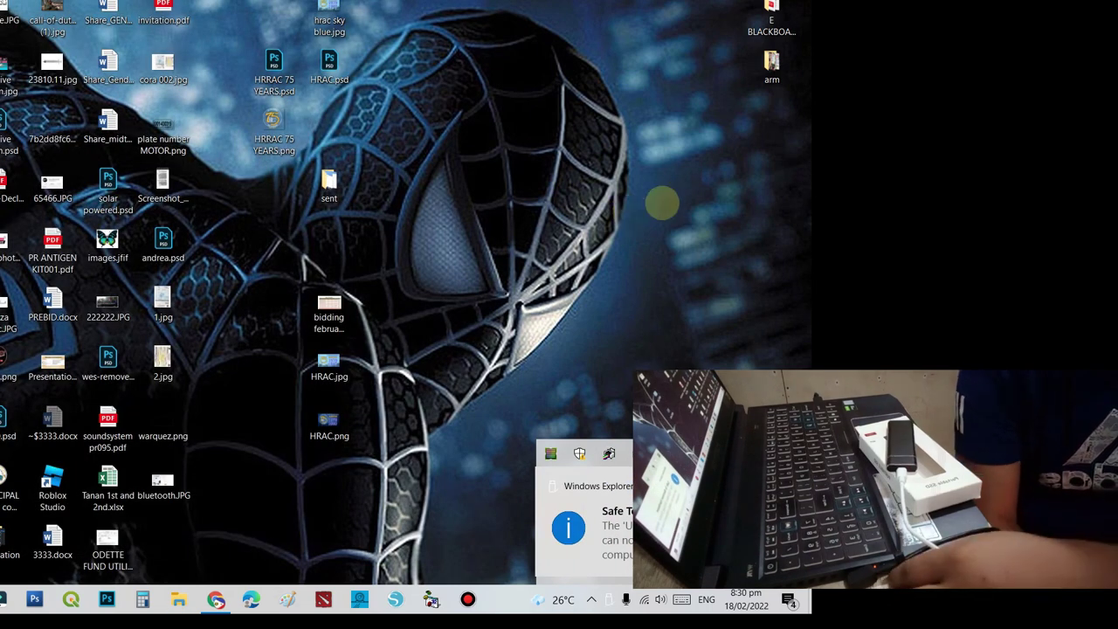
{"action": "left_click", "coordinate": [661, 201]}
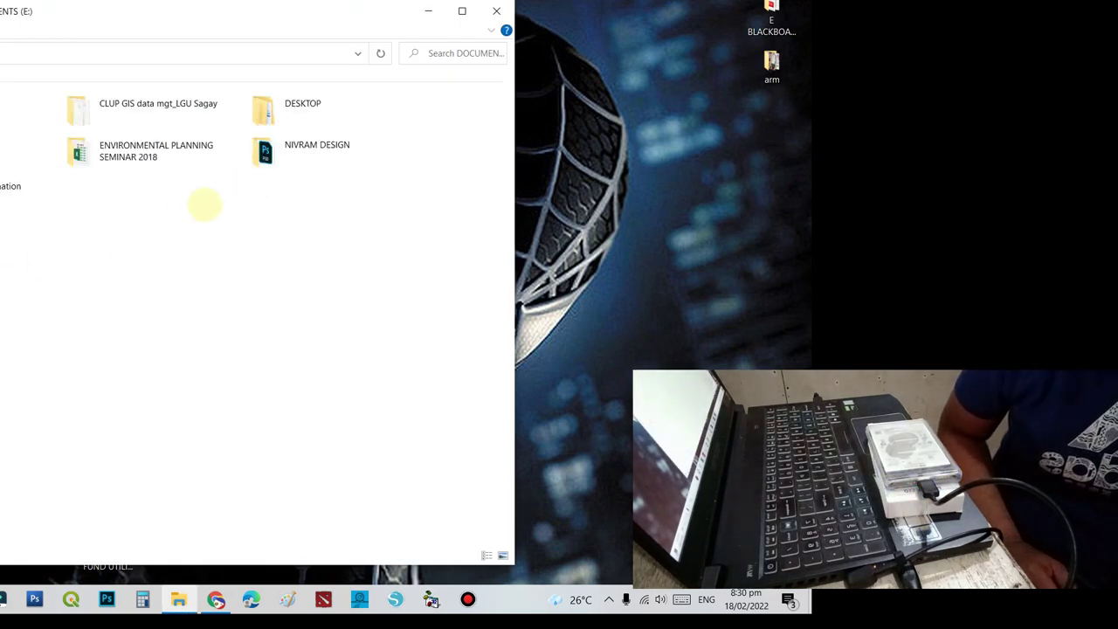
Step: Look through the external hard disk's Local Disk (F:) and DOCUMENTS (E:) partitions, returning to This PC
{"action": "left_click_drag", "start_coordinate": [150, 13], "coordinate": [395, 19]}
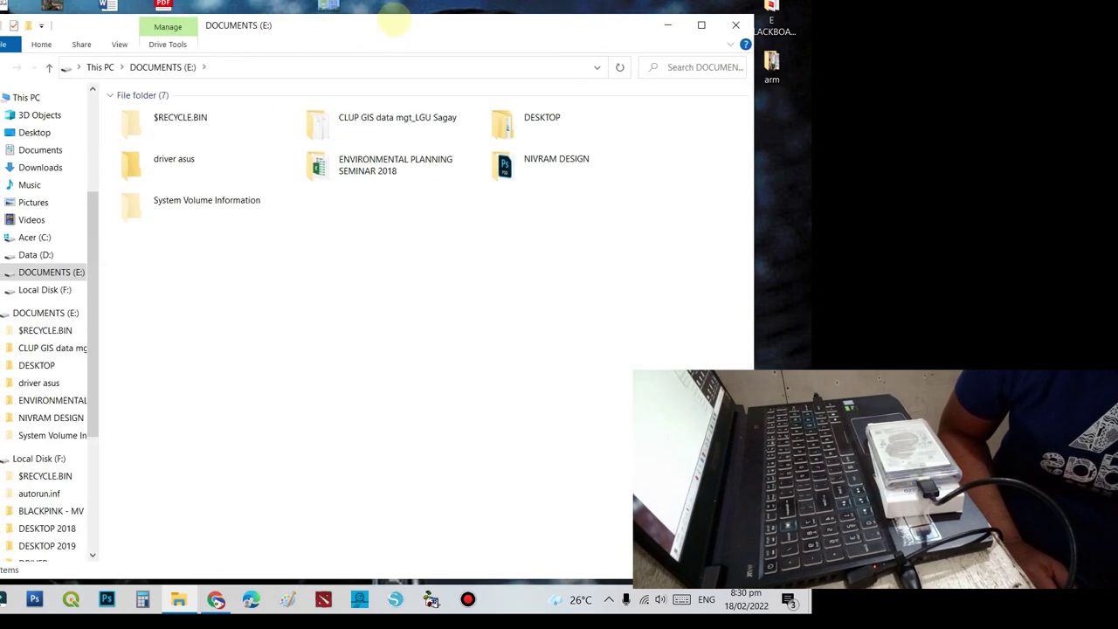
{"action": "key", "text": "alt+Up"}
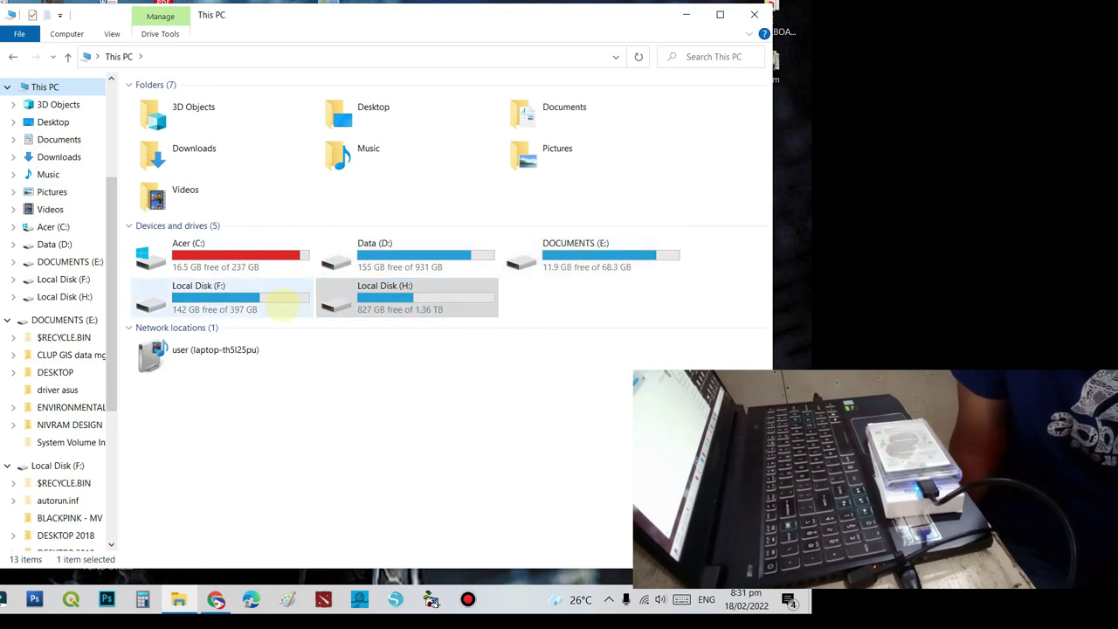
{"action": "double_click", "coordinate": [258, 297]}
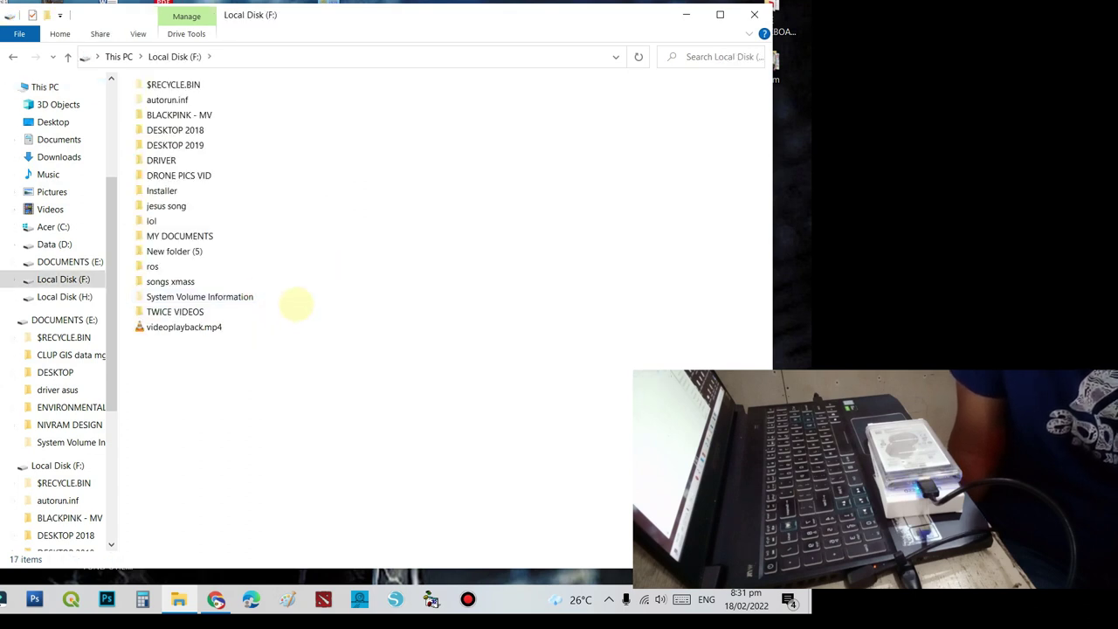
{"action": "left_click", "coordinate": [68, 57]}
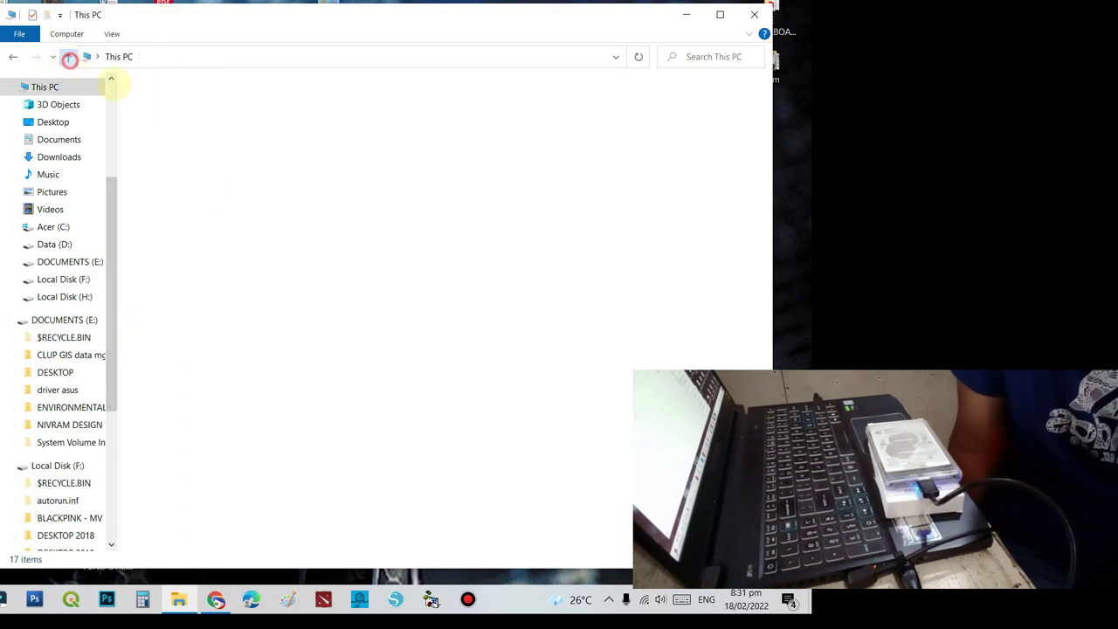
{"action": "double_click", "coordinate": [553, 259]}
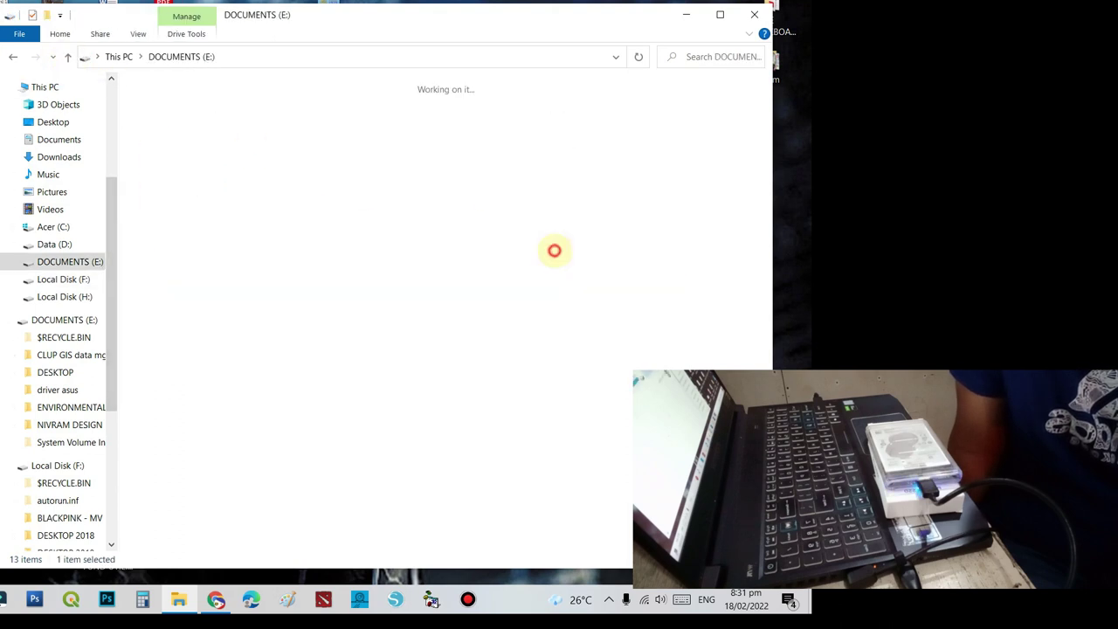
{"action": "left_click", "coordinate": [67, 57]}
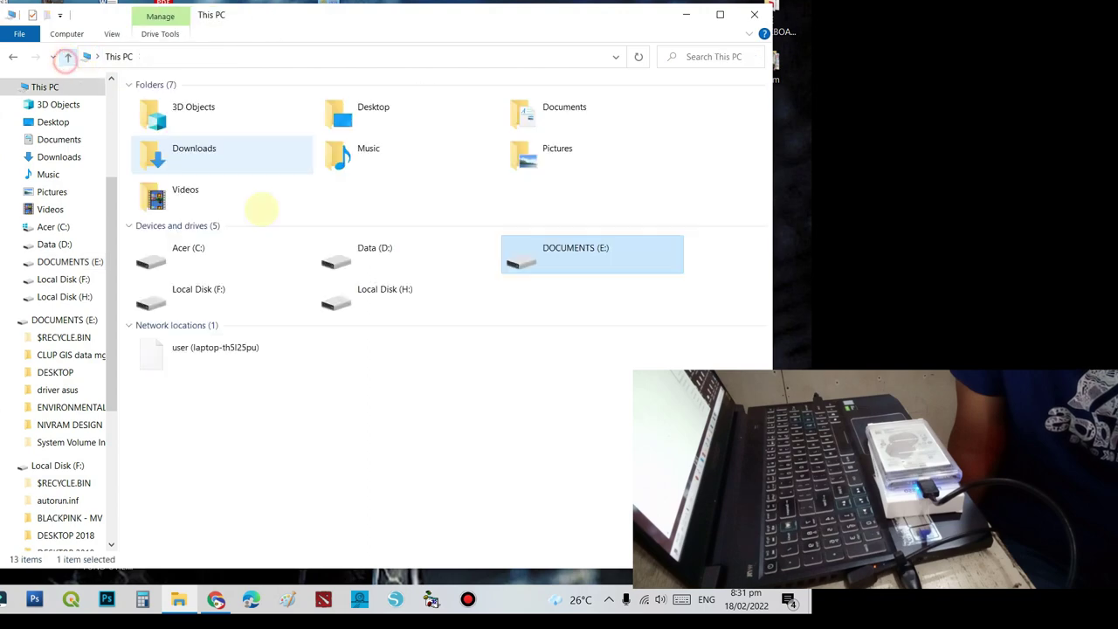
Step: Open the movies folder on Local Disk (H:) and move its window aside on the desktop
{"action": "double_click", "coordinate": [462, 312]}
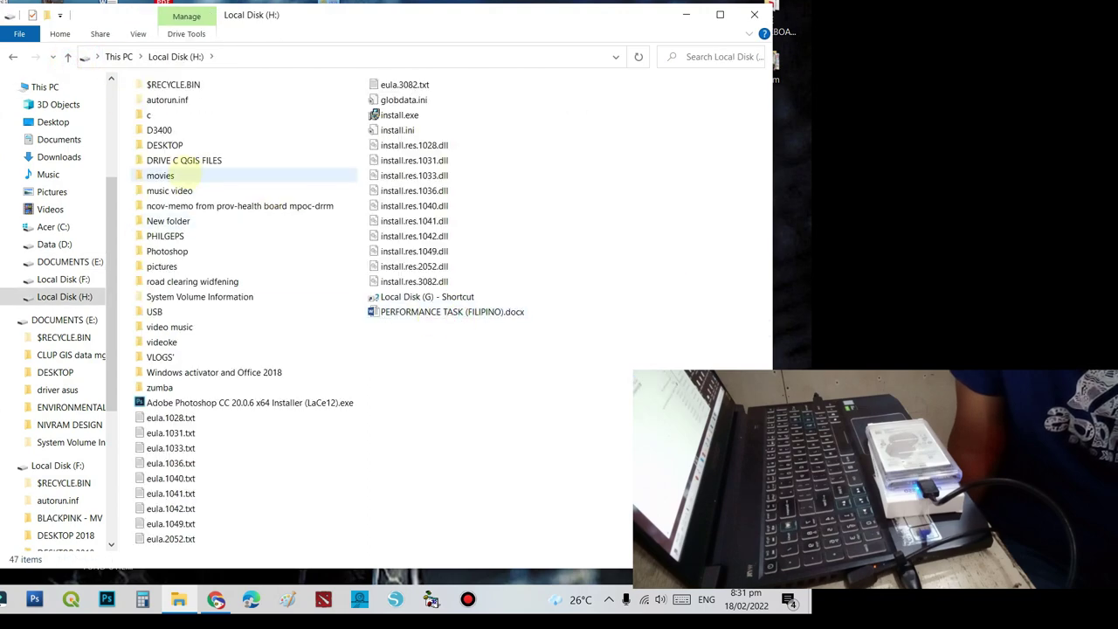
{"action": "double_click", "coordinate": [166, 176]}
{"action": "scroll", "coordinate": [469, 266], "scroll_direction": "right", "scroll_amount": 5}
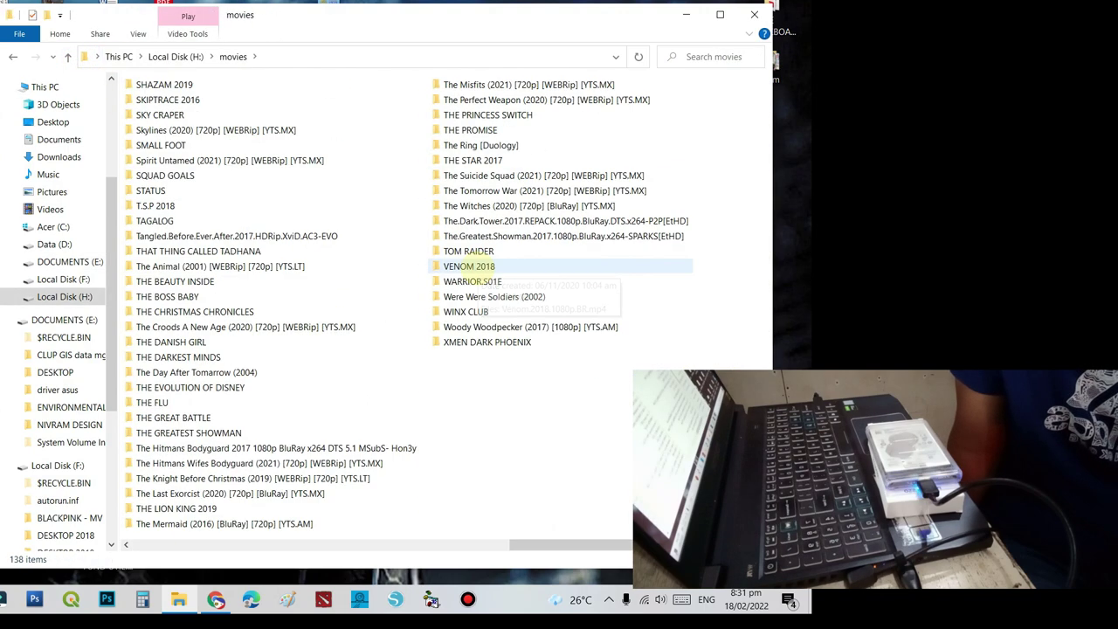
{"action": "left_click_drag", "start_coordinate": [289, 22], "coordinate": [453, 43]}
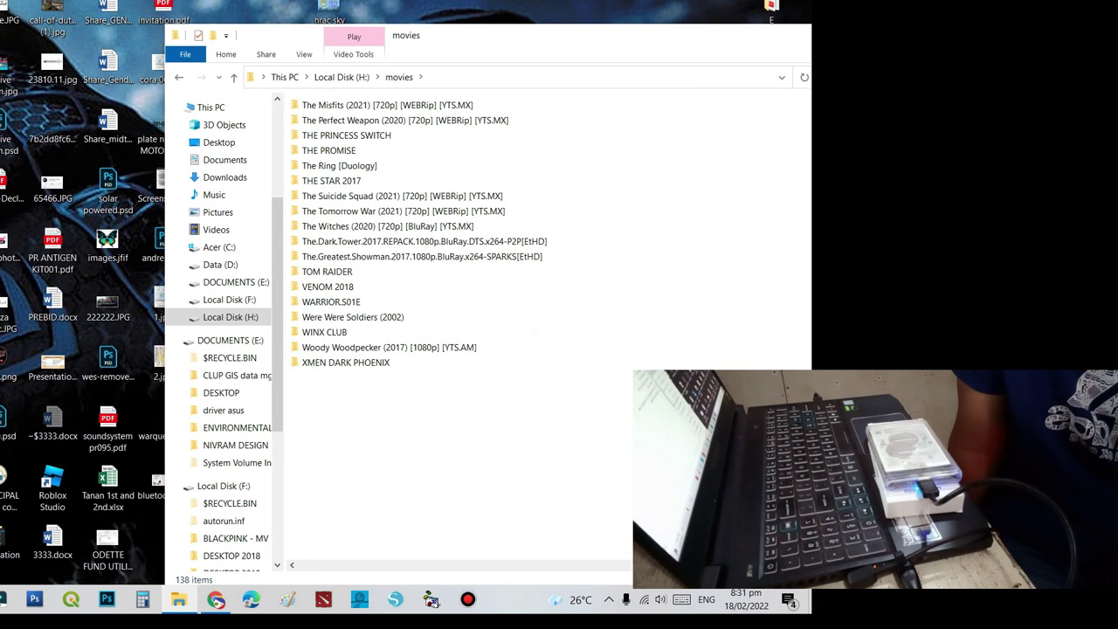
Step: Open Downloads in a second Explorer window and select the same five movie folders, through Ticks (1993)
{"action": "key", "text": "super+e"}
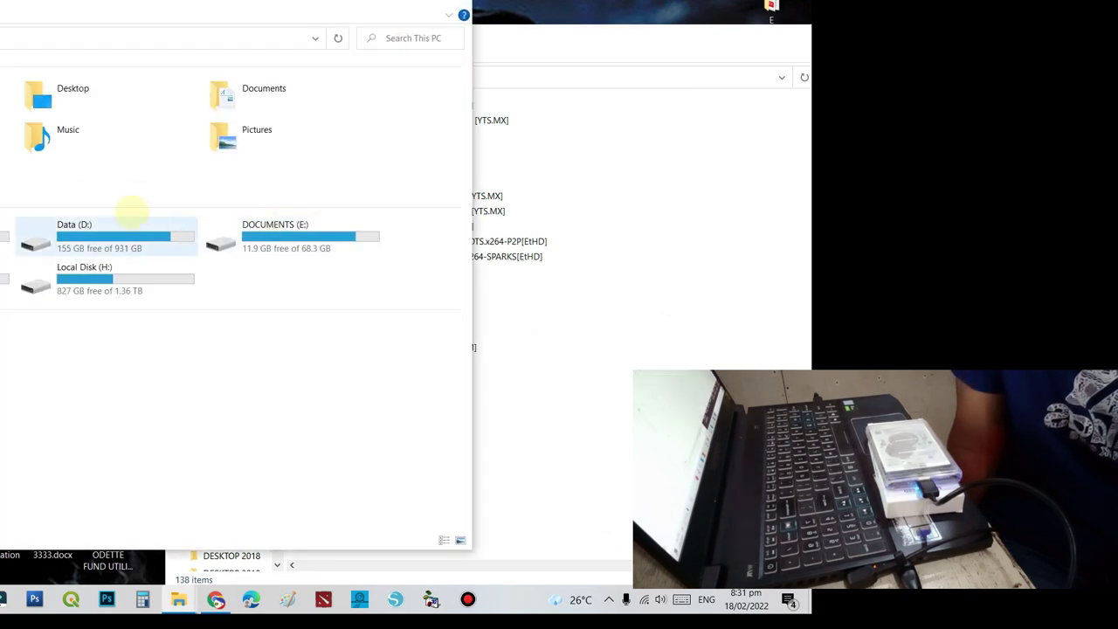
{"action": "double_click", "coordinate": [5, 136]}
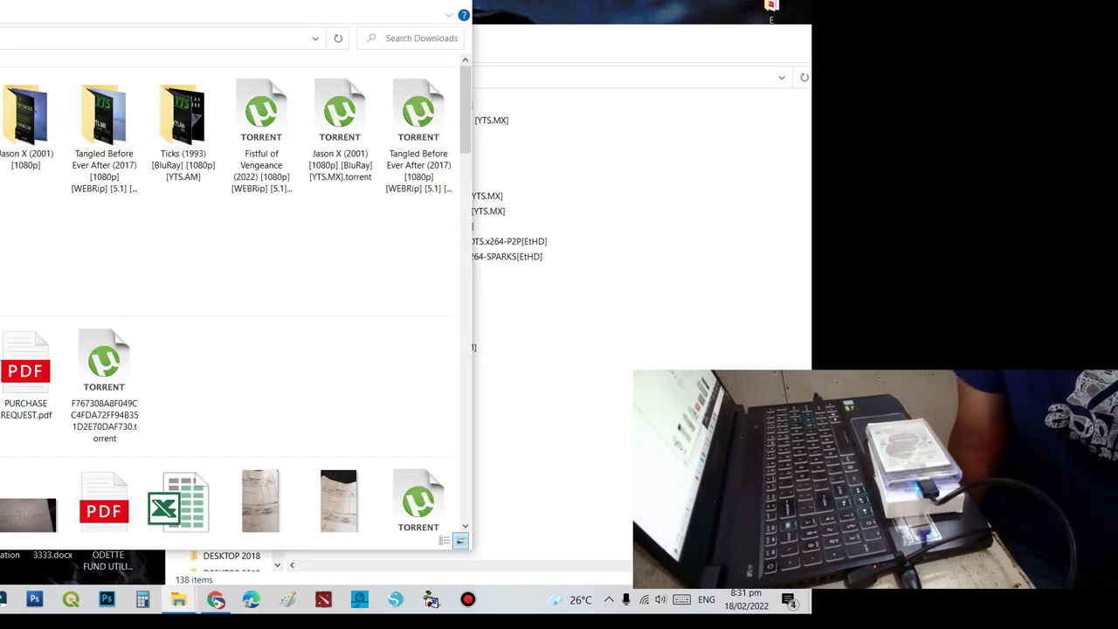
{"action": "left_click", "coordinate": [22, 131]}
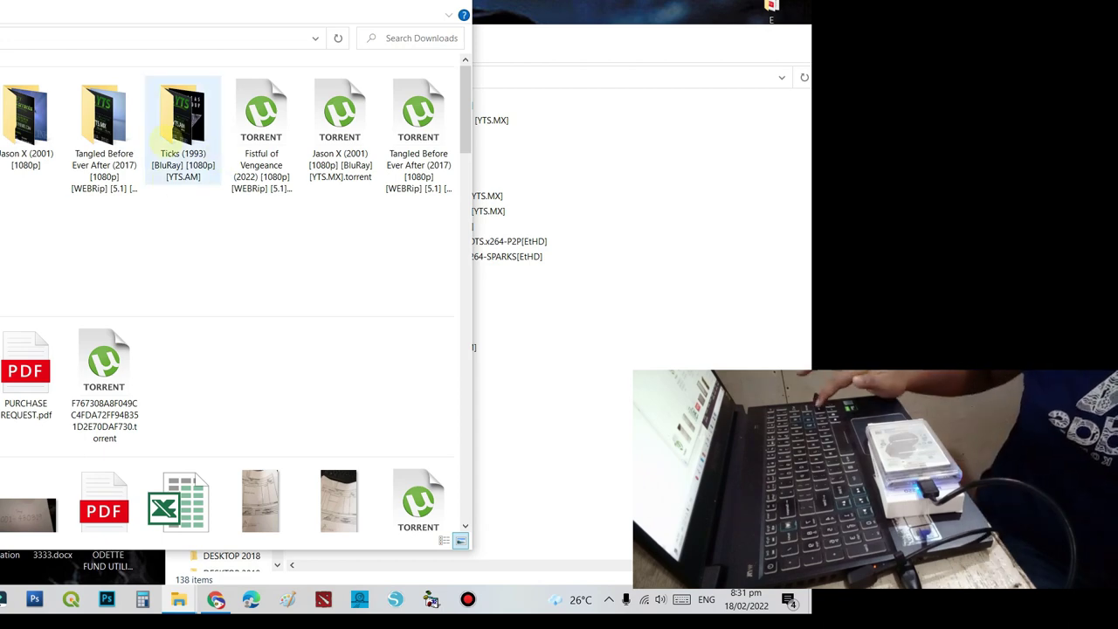
{"action": "left_click", "coordinate": [166, 140], "text": "shift"}
Step: View the total size of the five movie folders selected for the hard disk test, and close their properties
{"action": "right_click", "coordinate": [158, 128]}
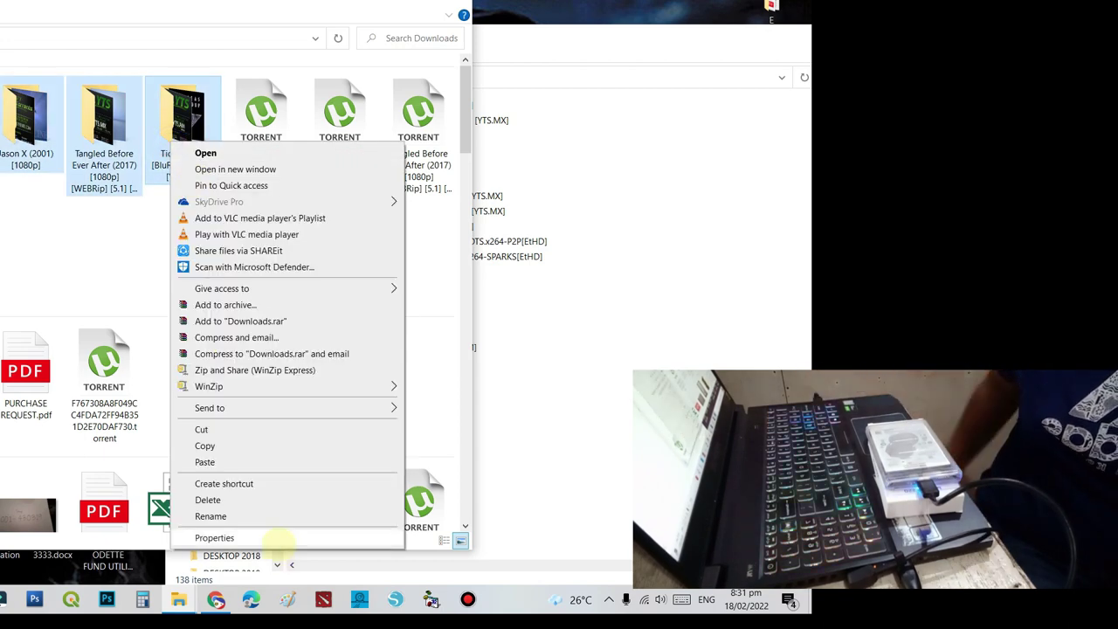
{"action": "left_click", "coordinate": [279, 537]}
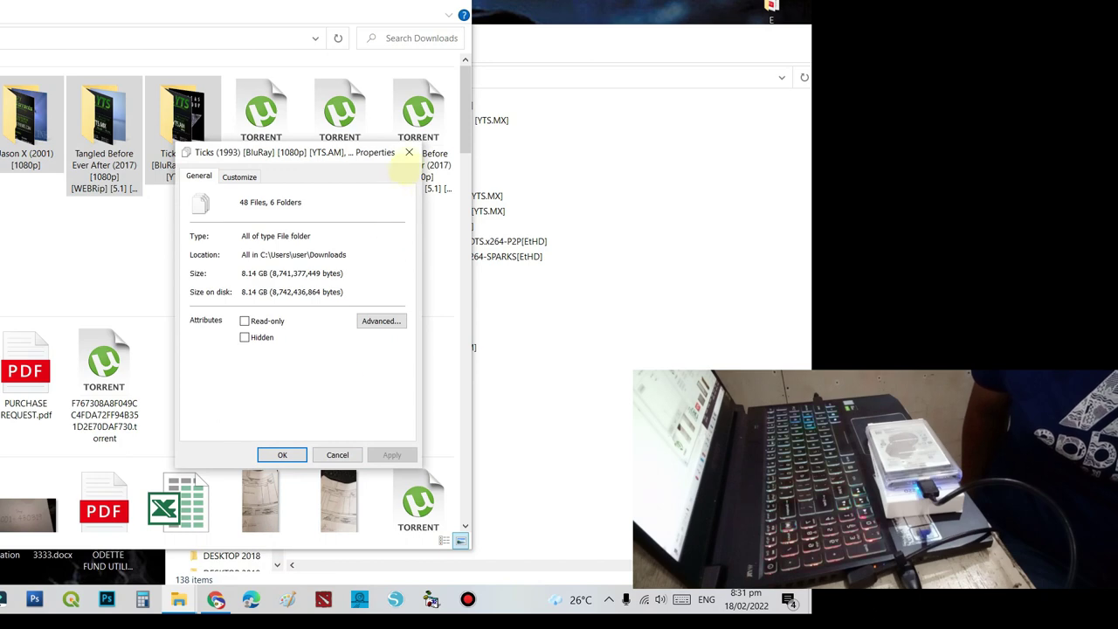
{"action": "left_click", "coordinate": [409, 155]}
Step: Copy the five selected movie folders from Downloads and switch to the window showing the movies folder on Local Disk (H:)
{"action": "right_click", "coordinate": [189, 158]}
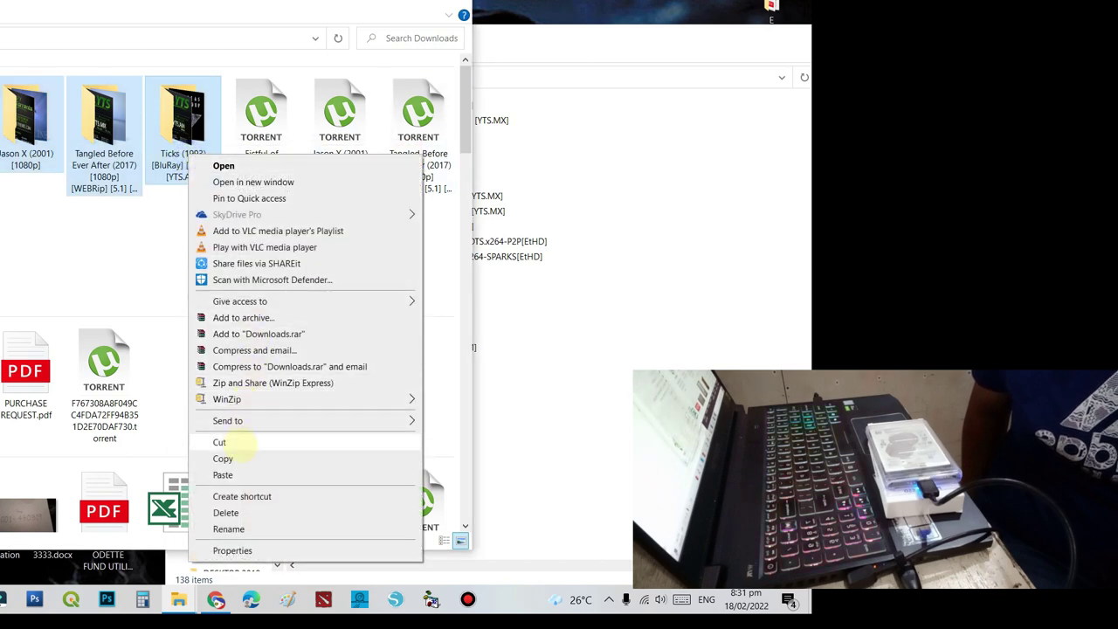
{"action": "left_click", "coordinate": [223, 458]}
{"action": "left_click", "coordinate": [580, 422]}
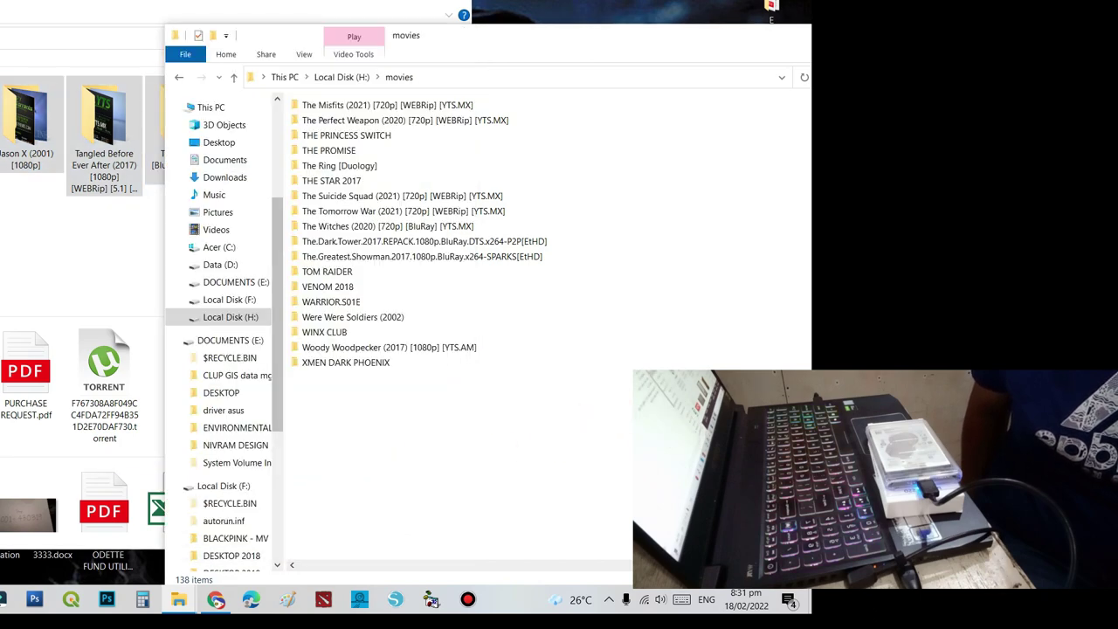
Step: Open the DOWNLOADED 2022 folder inside movies on Local Disk (H:) and paste the copied movie folders there
{"action": "right_click", "coordinate": [644, 200]}
{"action": "left_click", "coordinate": [457, 388]}
{"action": "scroll", "coordinate": [436, 393], "scroll_direction": "up", "scroll_amount": 5}
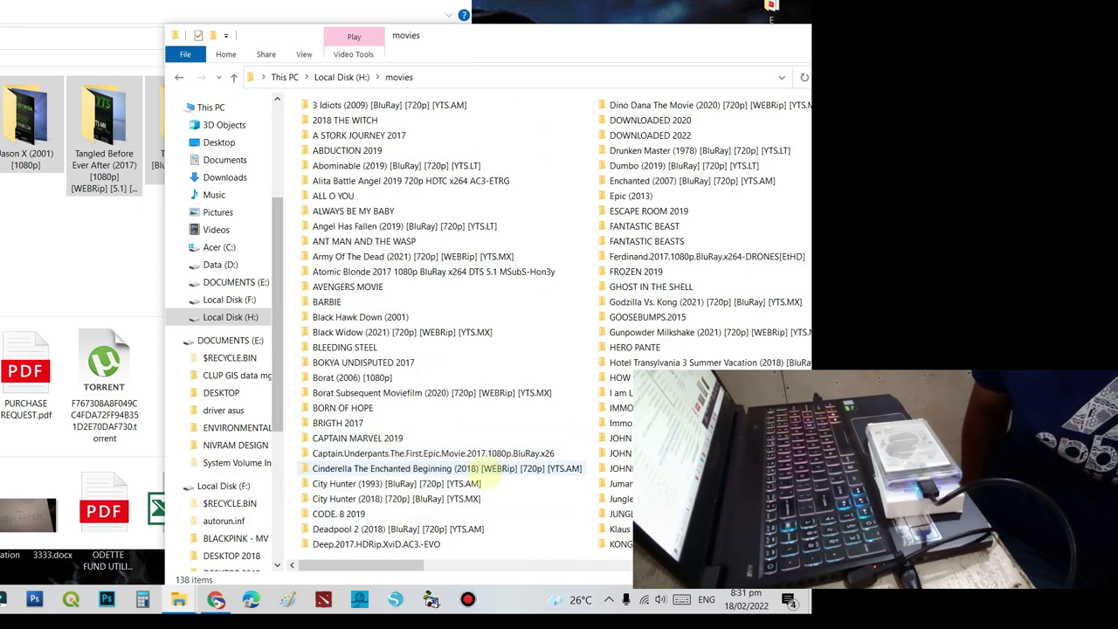
{"action": "scroll", "coordinate": [421, 436], "scroll_direction": "down", "scroll_amount": 1}
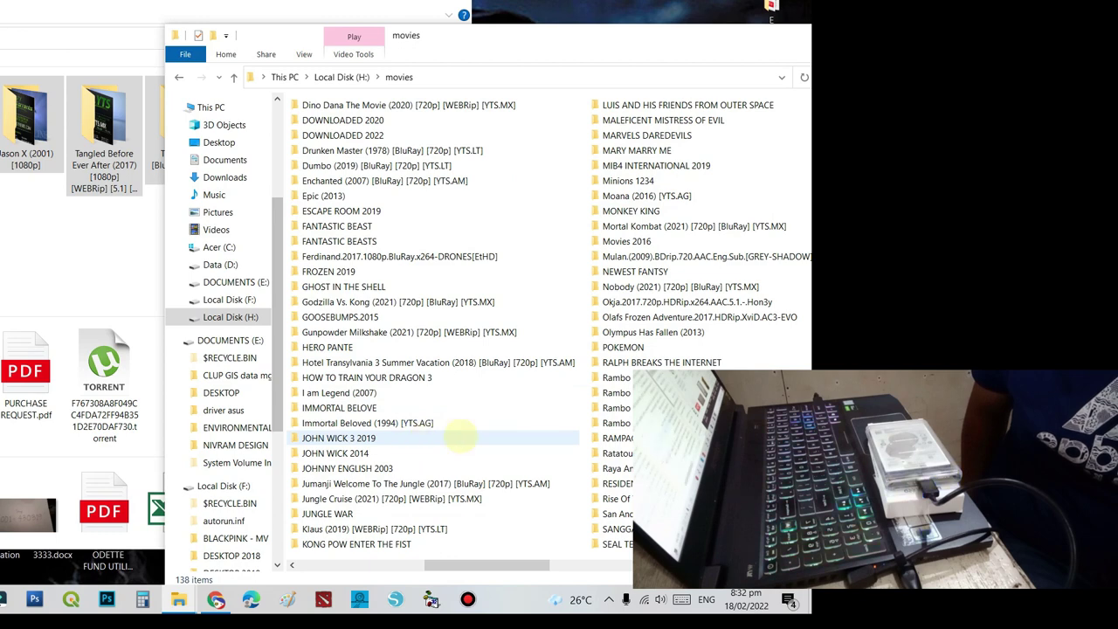
{"action": "scroll", "coordinate": [477, 448], "scroll_direction": "up", "scroll_amount": 1}
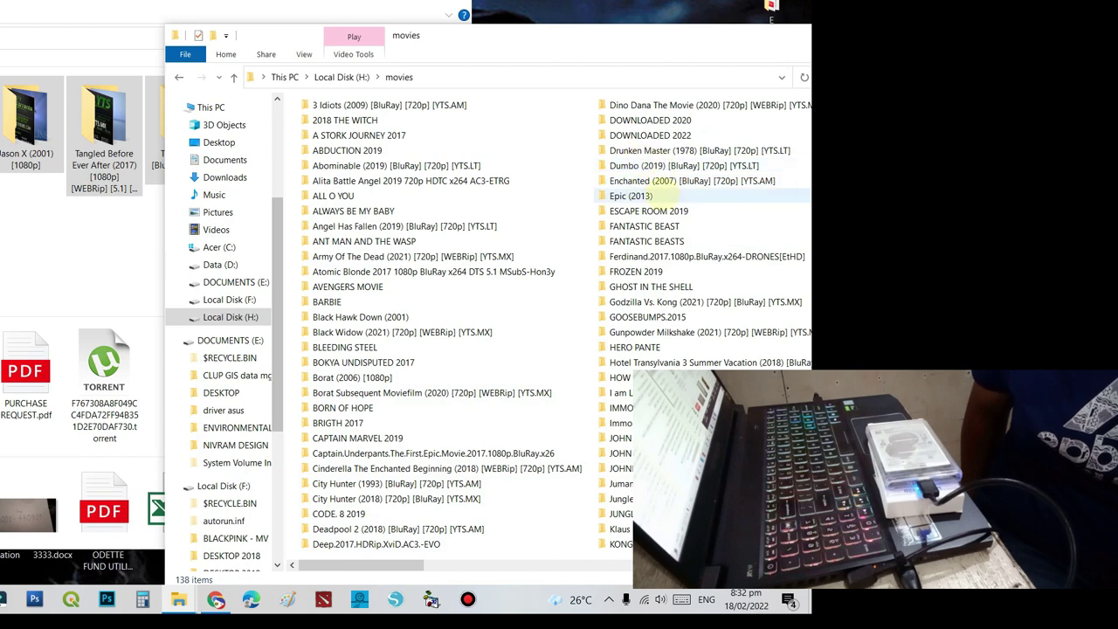
{"action": "double_click", "coordinate": [652, 132]}
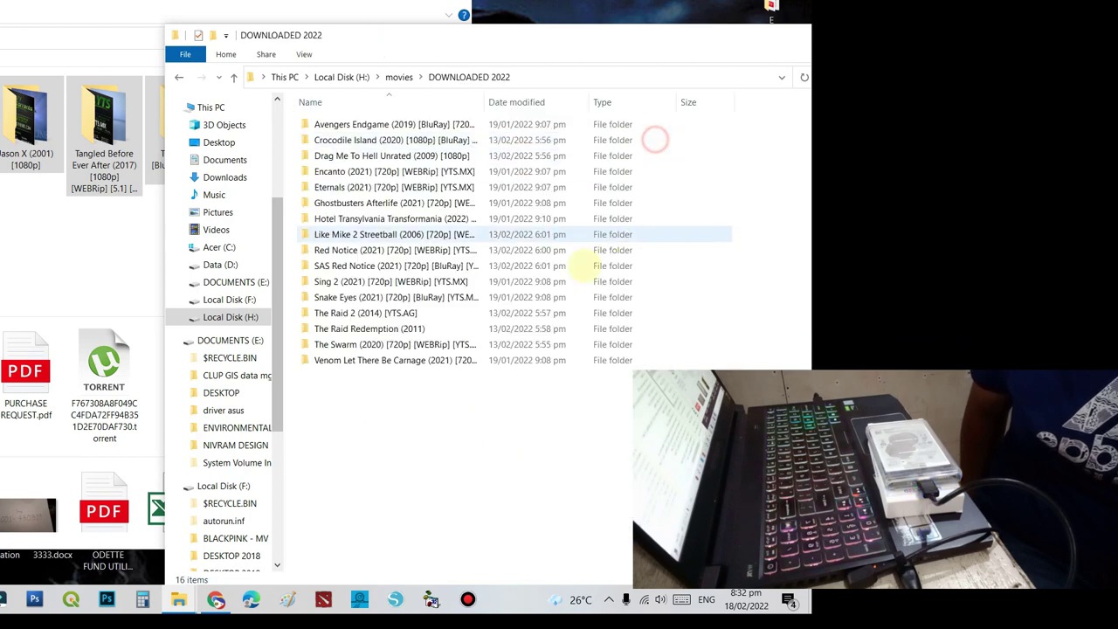
{"action": "right_click", "coordinate": [553, 429]}
{"action": "left_click", "coordinate": [587, 324]}
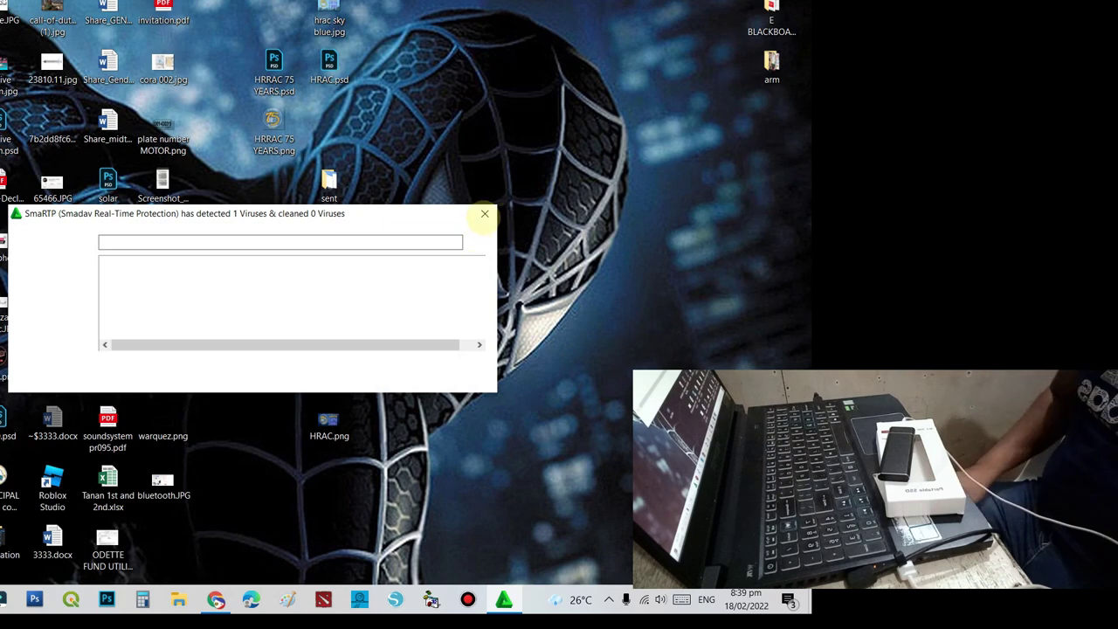
Step: Dismiss the Smadav virus detection alert and move the USB Drive (E:) window fully into view on the desktop
{"action": "left_click", "coordinate": [484, 214]}
{"action": "left_click_drag", "start_coordinate": [757, 245], "coordinate": [708, 271]}
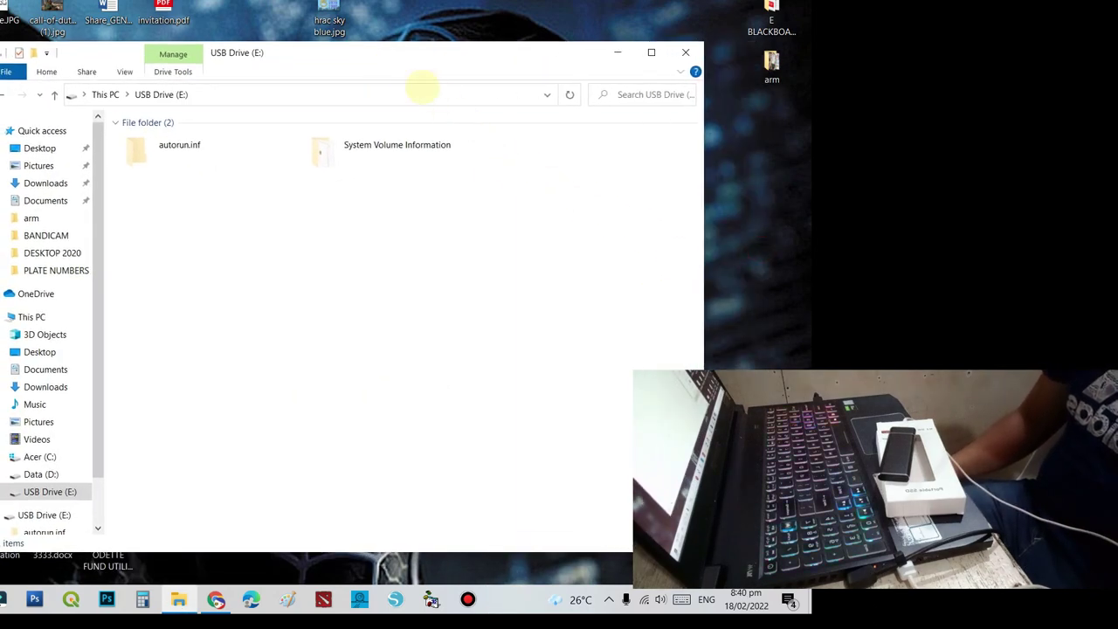
{"action": "left_click_drag", "start_coordinate": [391, 59], "coordinate": [445, 55]}
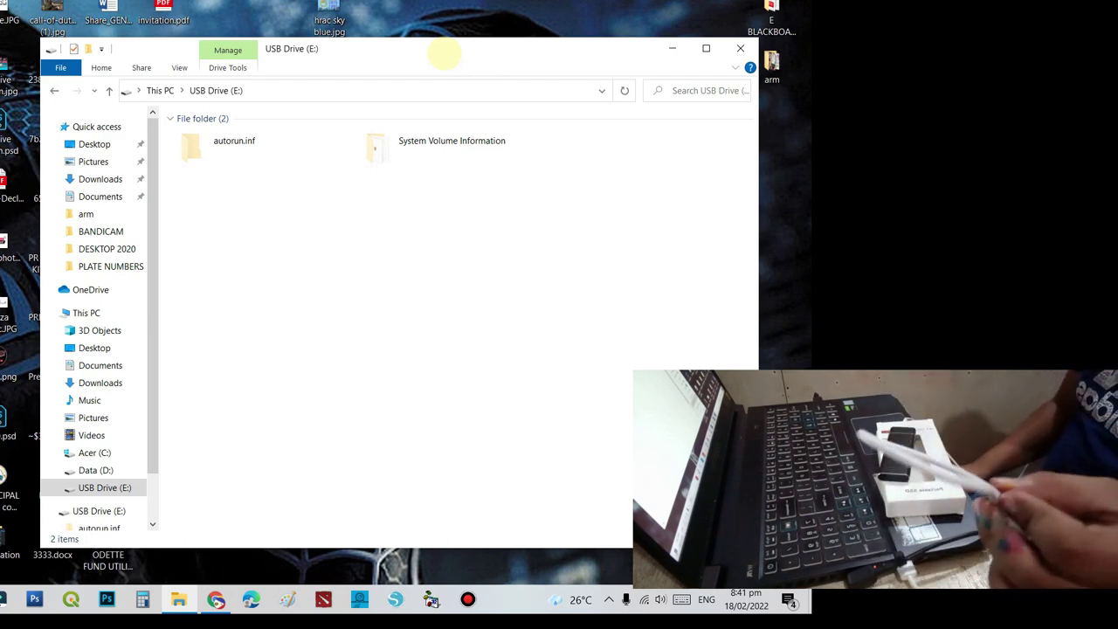
Step: Copy the five movie folders, Spider-Man through Ticks (1993), from Downloads and move that window aside to expose the USB Drive (E:) window
{"action": "key", "text": "alt+Tab"}
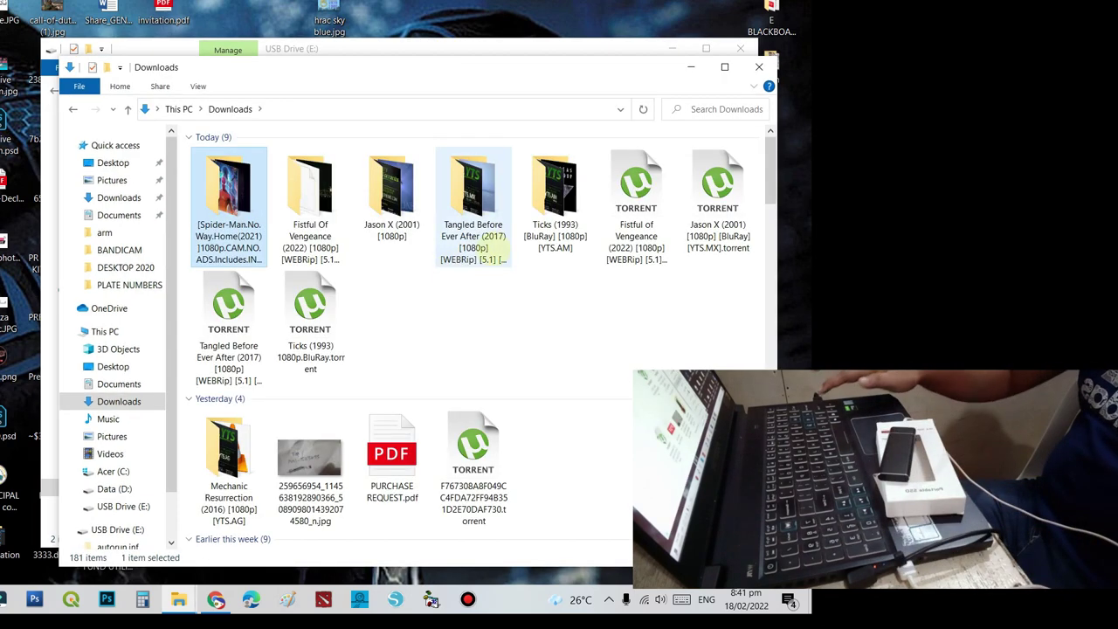
{"action": "right_click", "coordinate": [548, 225]}
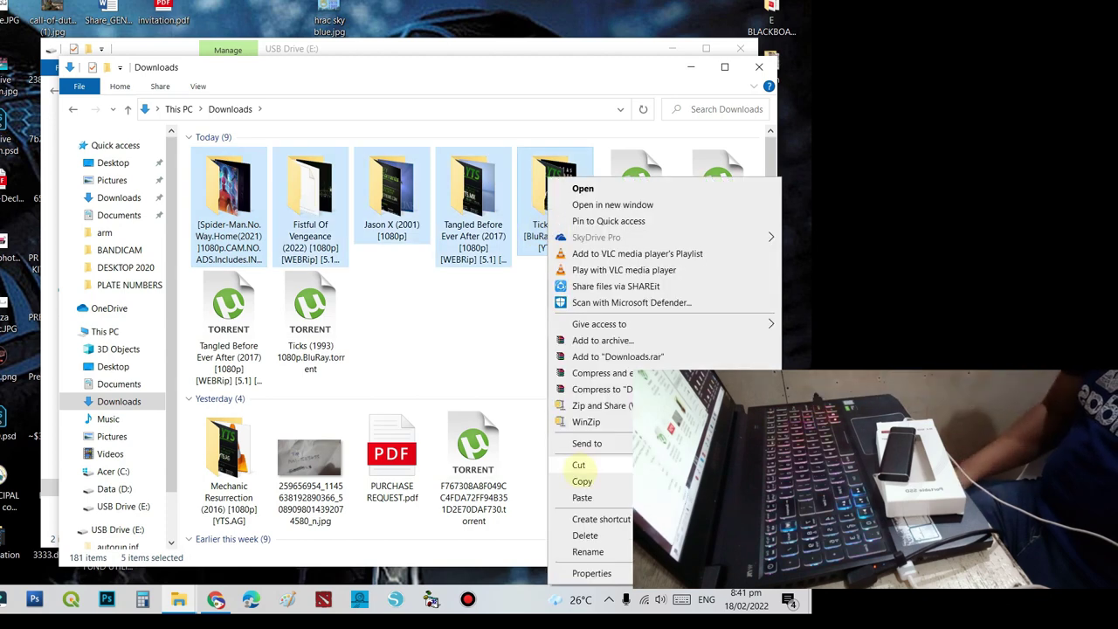
{"action": "left_click", "coordinate": [584, 482]}
{"action": "left_click_drag", "start_coordinate": [595, 78], "coordinate": [153, 117]}
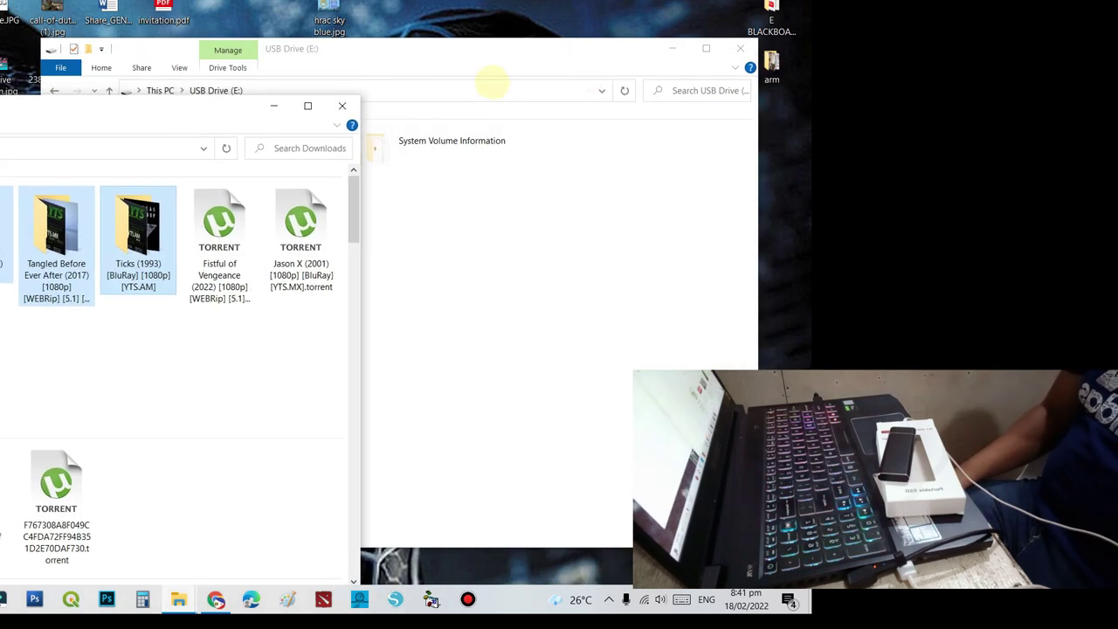
Step: Paste the copied movie folders into the root of USB Drive (E:)
{"action": "left_click", "coordinate": [499, 63]}
{"action": "right_click", "coordinate": [464, 301]}
{"action": "left_click", "coordinate": [514, 400]}
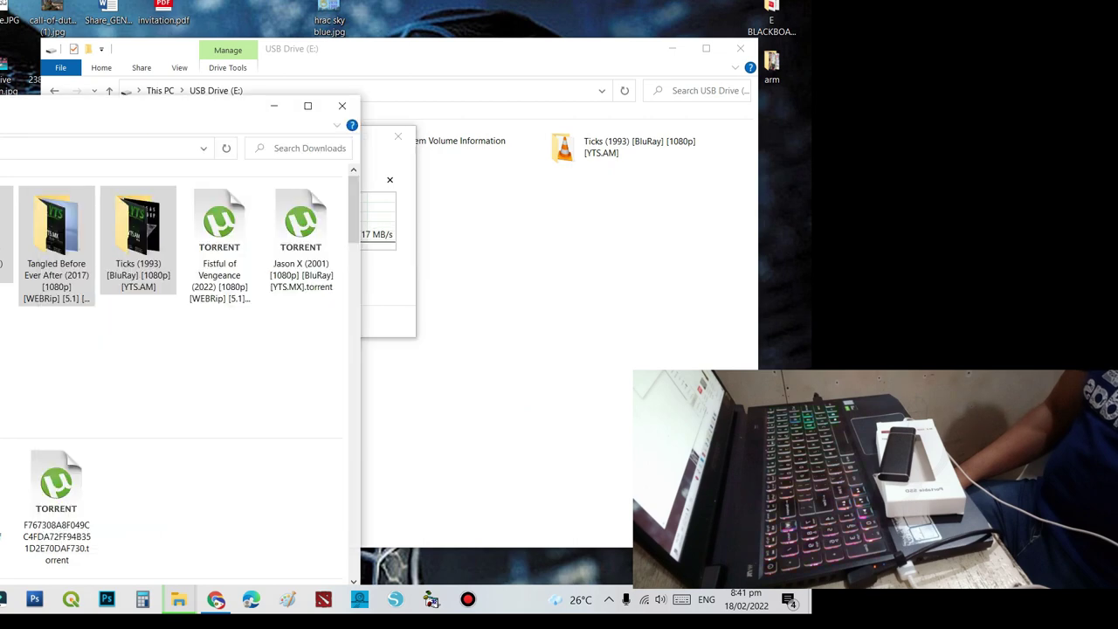
Step: Cancel the running copy to USB Drive (E:) and close the Downloads and USB Drive (E:) windows
{"action": "left_click", "coordinate": [22, 349]}
{"action": "left_click", "coordinate": [342, 106]}
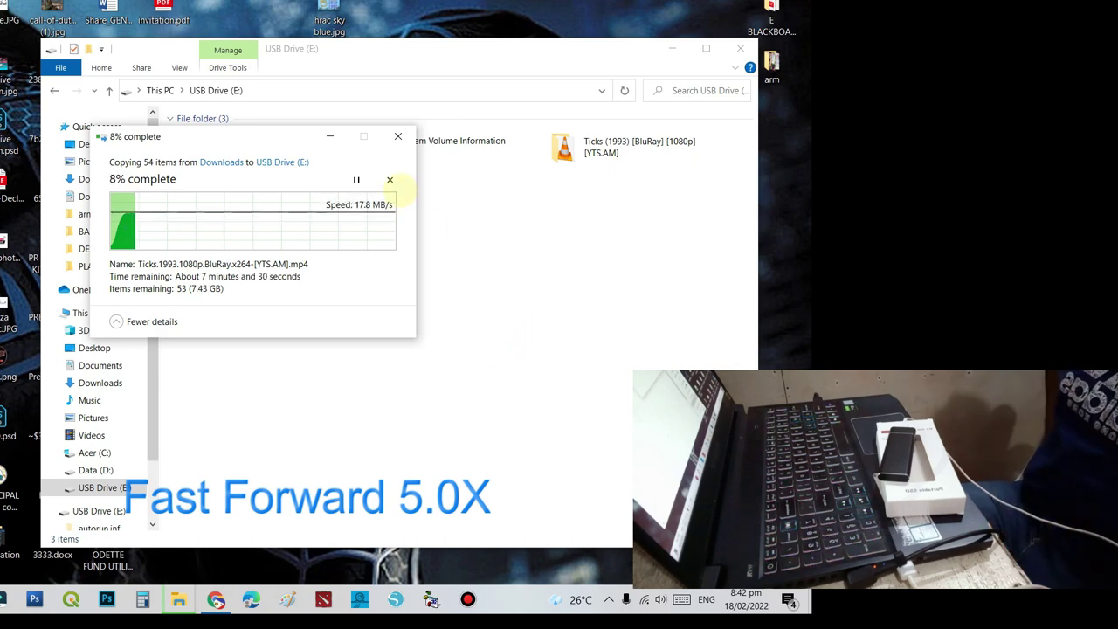
{"action": "left_click", "coordinate": [389, 179]}
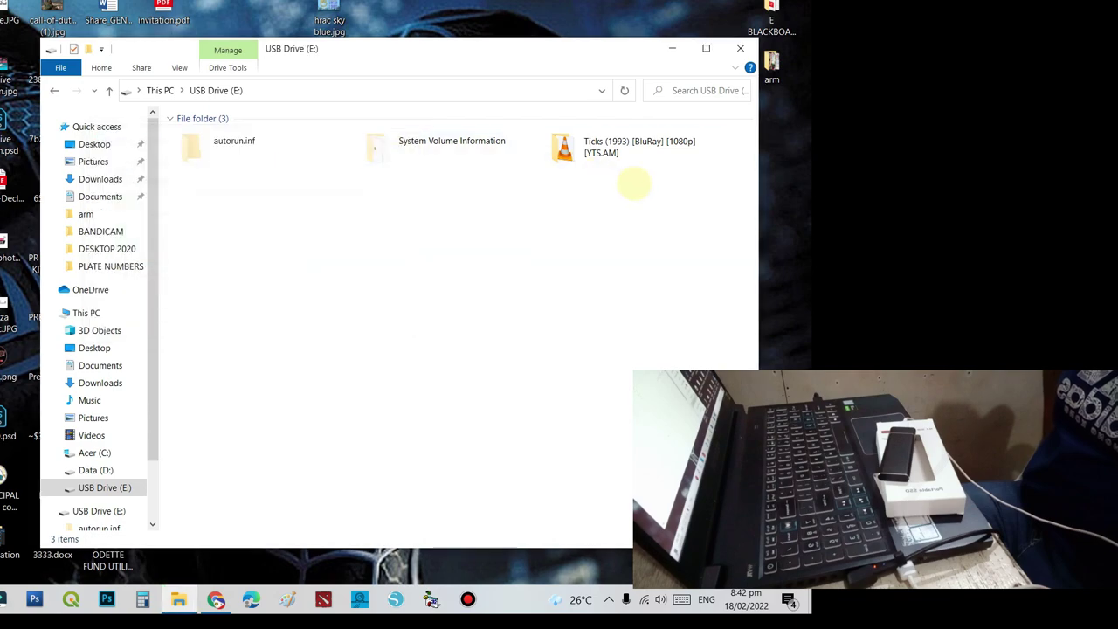
{"action": "left_click", "coordinate": [740, 48]}
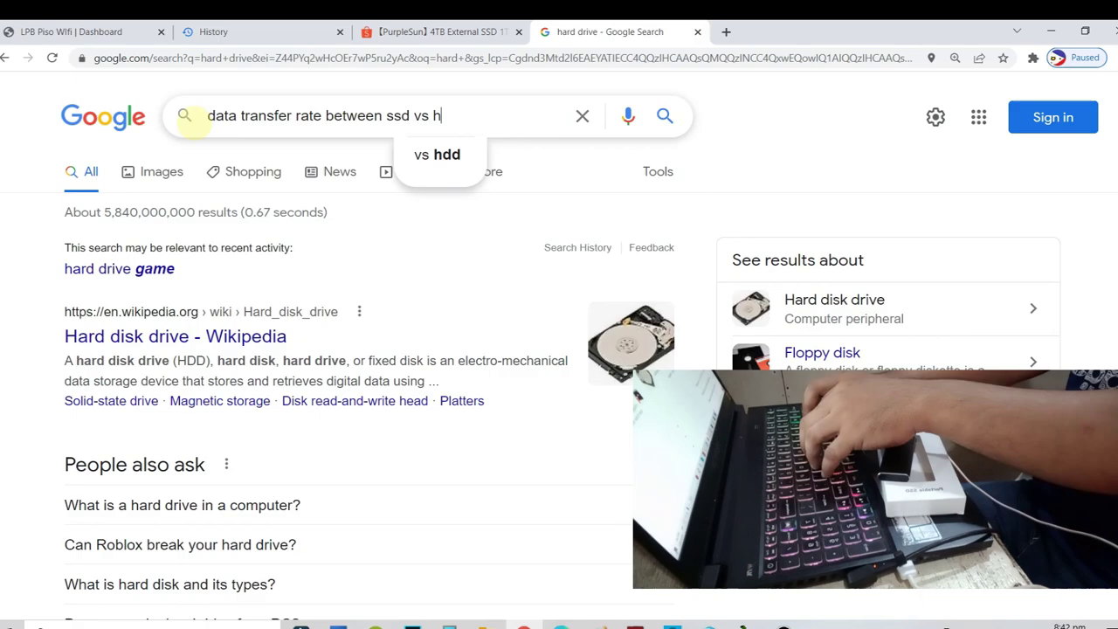
Step: Search Google in the browser for "data transfer rate between ssd vs hdd" and read the featured answer on read/write speeds
{"action": "type", "text": "dd"}
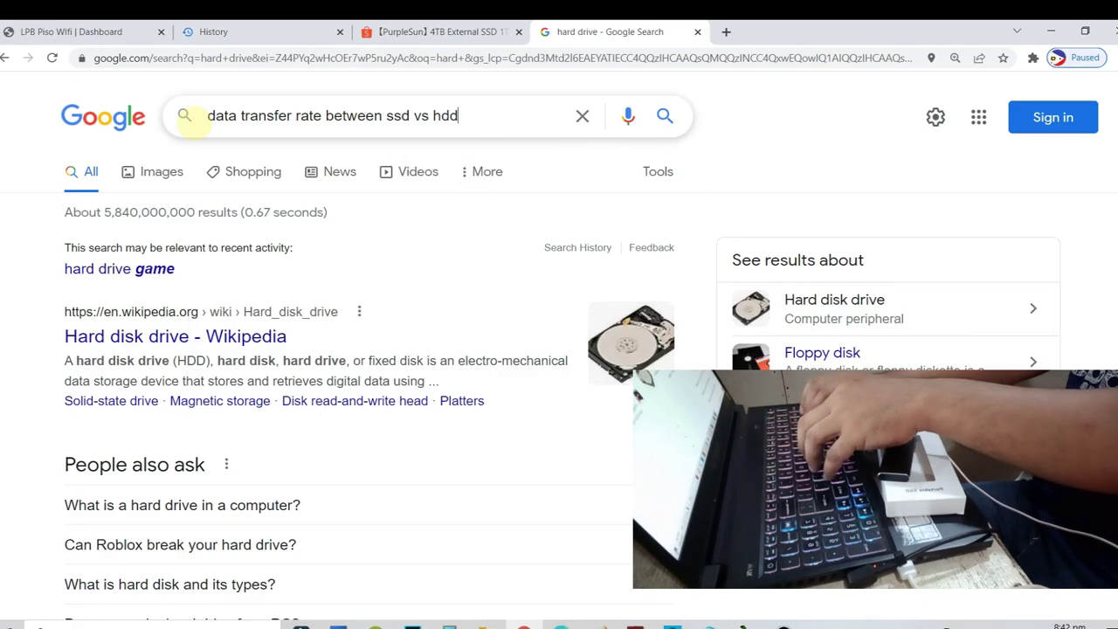
{"action": "key", "text": "Return"}
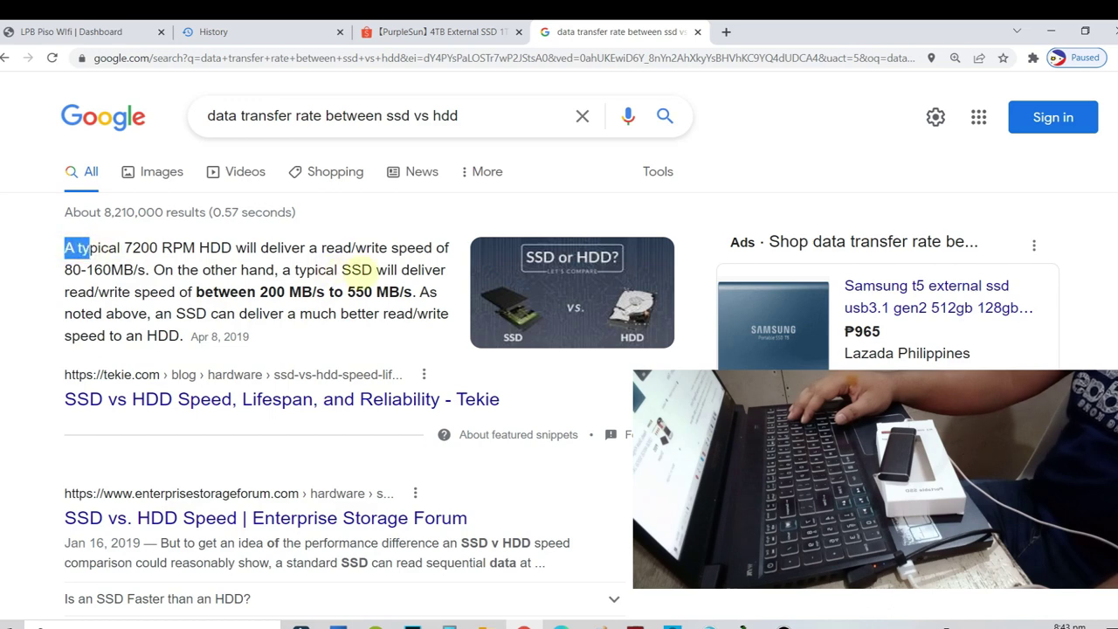
{"action": "left_click", "coordinate": [358, 271]}
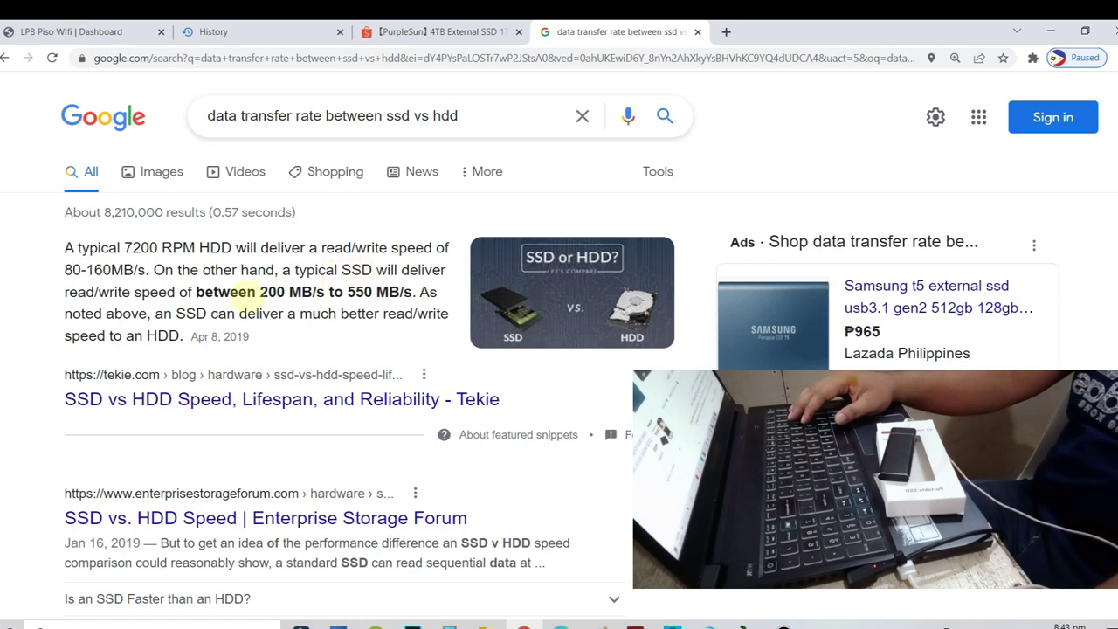